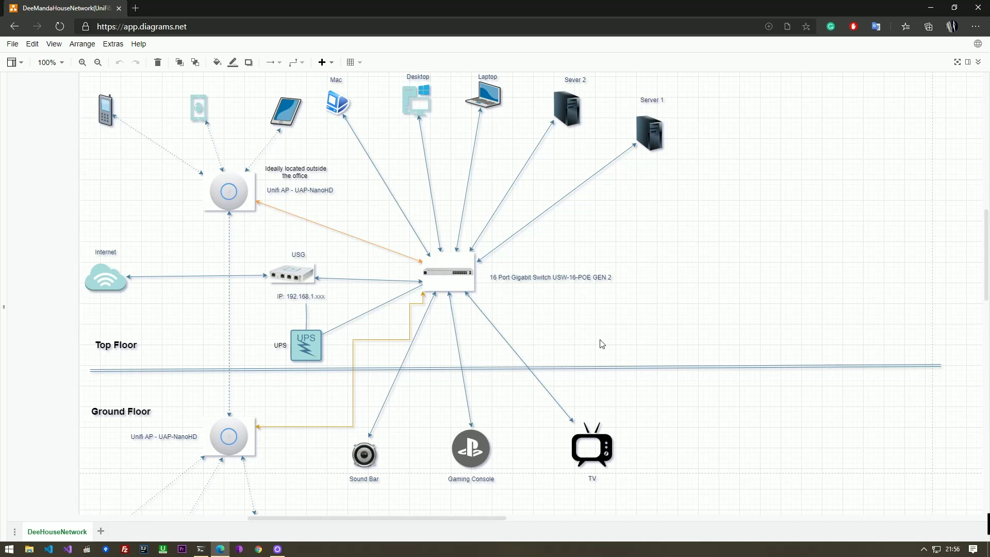
# Step: Inspect the Ground Floor and top-floor Unifi APs on the network diagram
pyautogui.scroll(5, 592, 341)
pyautogui.click(267, 168)
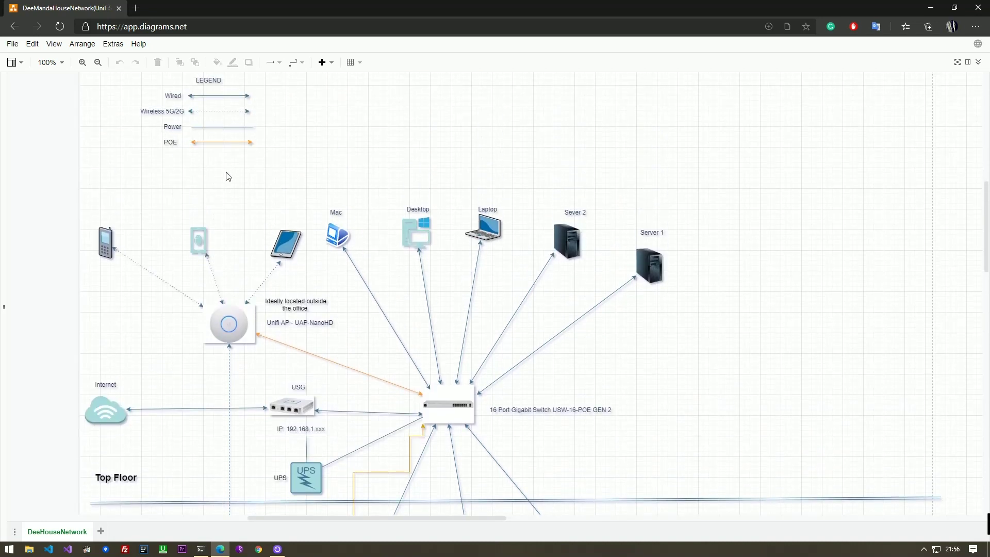
pyautogui.scroll(-5, 239, 240)
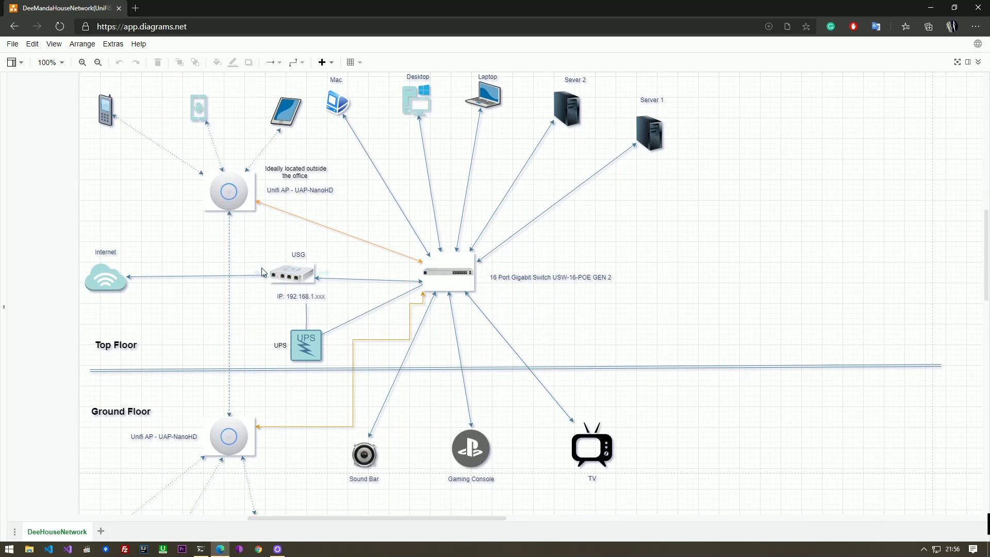
pyautogui.click(249, 421)
pyautogui.click(225, 188)
pyautogui.click(227, 439)
pyautogui.click(278, 456)
# Step: Inspect the 16 Port Gigabit Switch and the USG device on the diagram
pyautogui.click(440, 277)
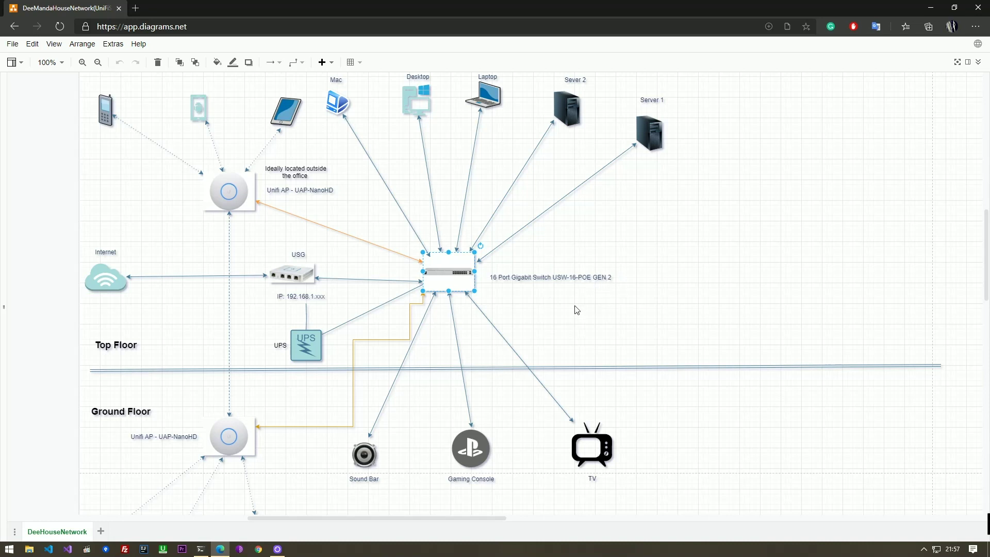
pyautogui.click(301, 277)
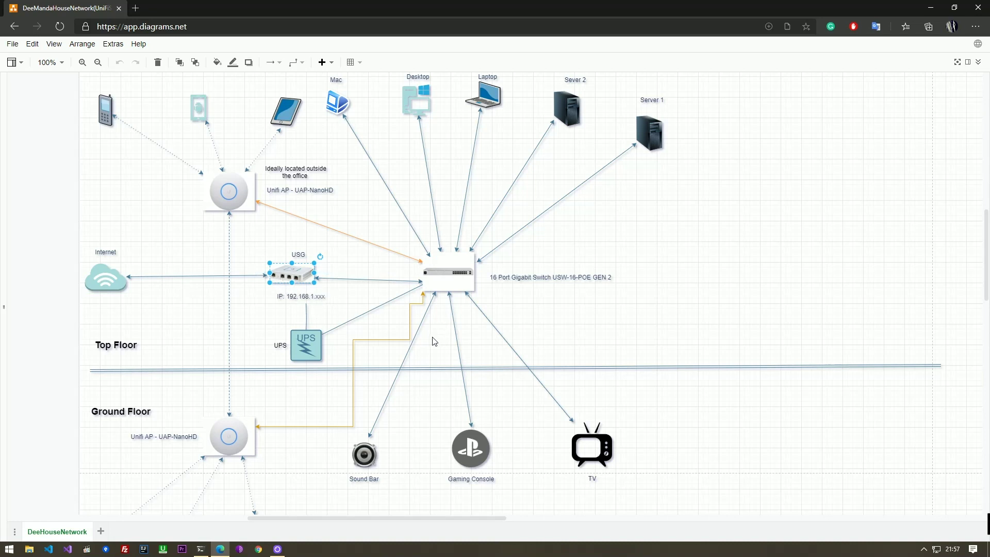
pyautogui.click(593, 330)
pyautogui.scroll(2, 496, 350)
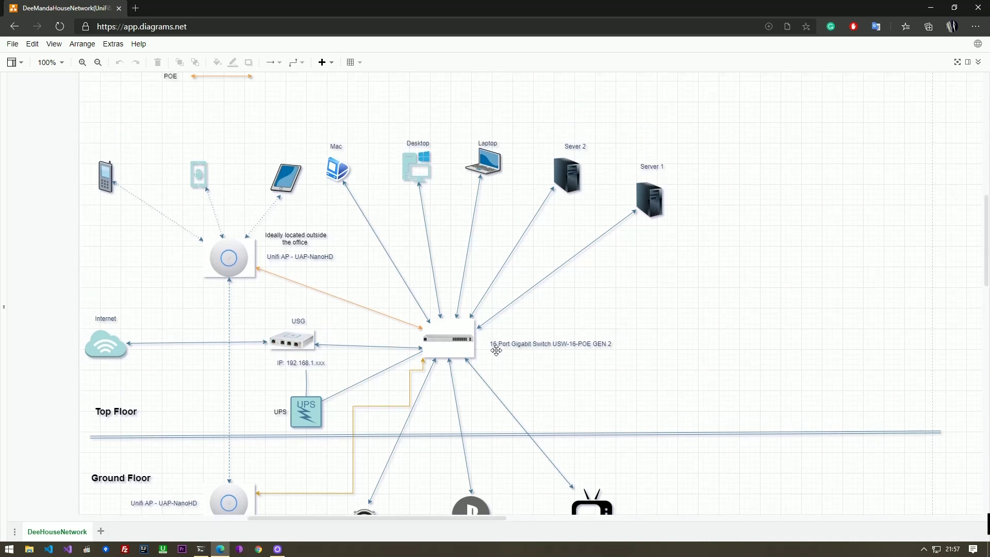
pyautogui.scroll(2, 495, 351)
pyautogui.scroll(-5, 497, 353)
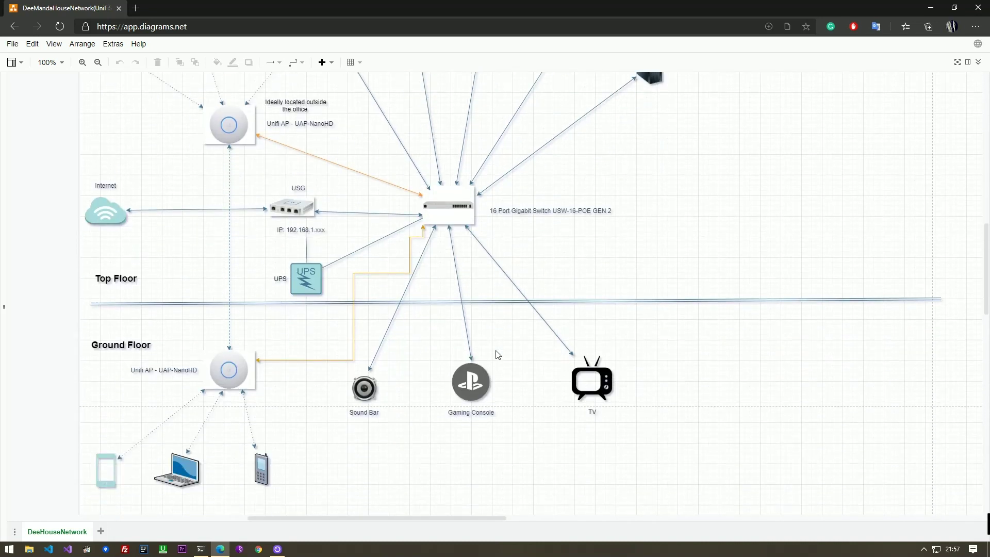
pyautogui.scroll(2, 498, 355)
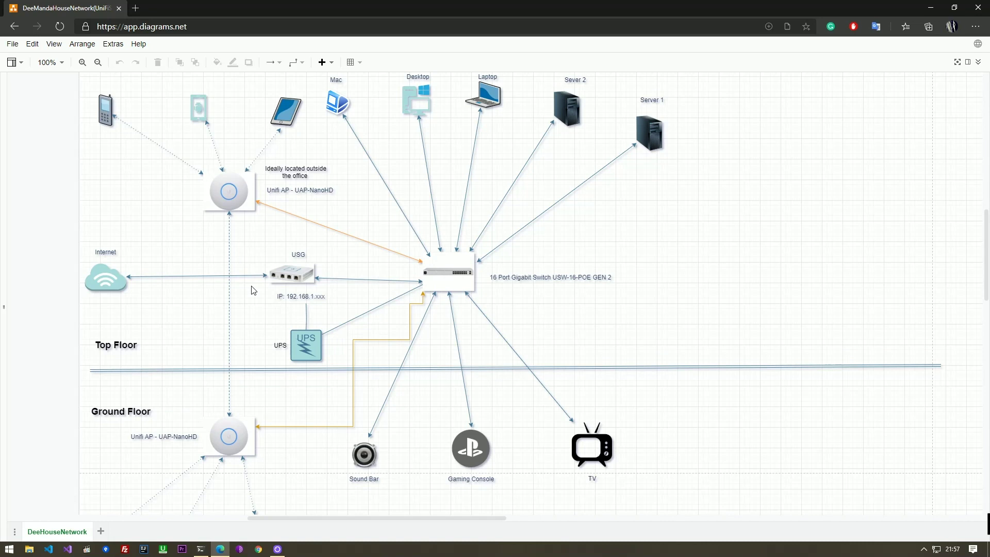
# Step: Sign in to the UniFi controller in a new browser tab with the account username and password
pyautogui.click(136, 8)
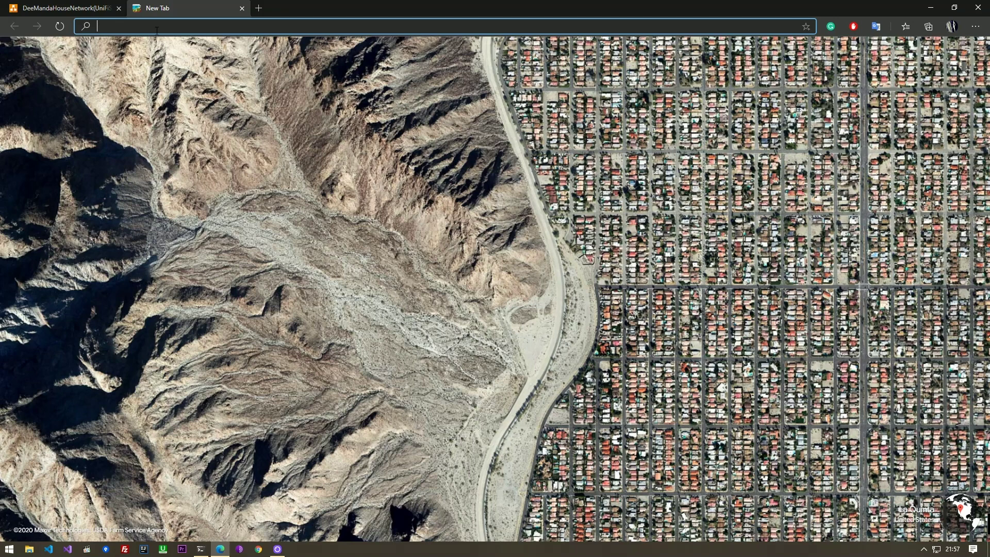
pyautogui.write('network.defria.io:8443/manage/account/login?redirect=%2Fmanage%2F')
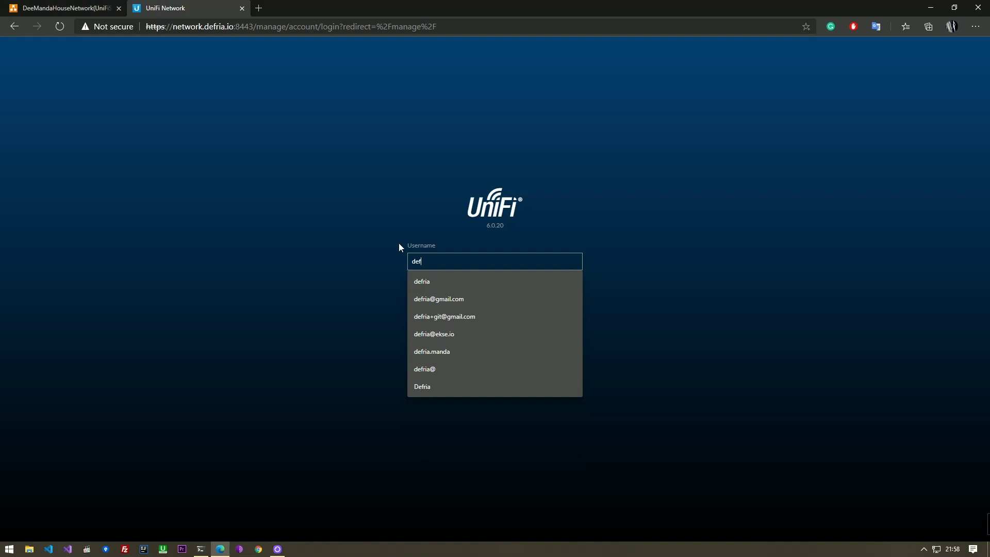
pyautogui.press('Tab')
pyautogui.write('*********')
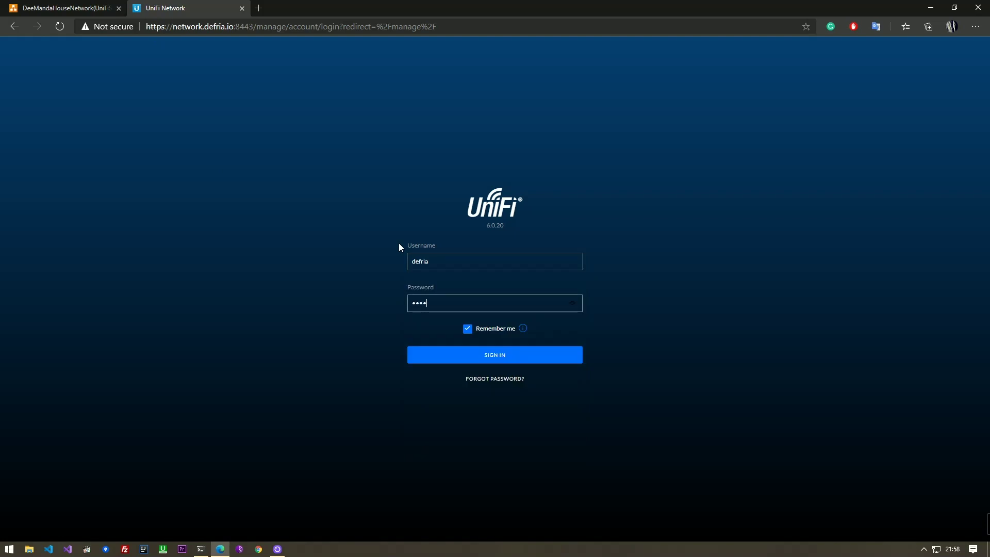
pyautogui.write('**')
pyautogui.press('Return')
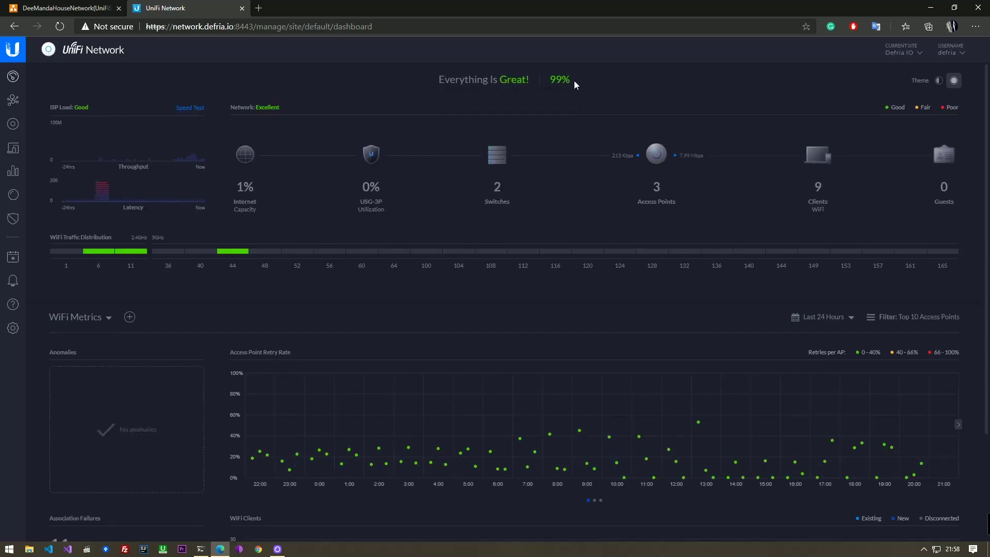
pyautogui.moveTo(518, 256)
# Step: Open the topology map, collapse the Ara, Lynx, Vela and Draco branches, and nudge Pegasus left
pyautogui.click(13, 101)
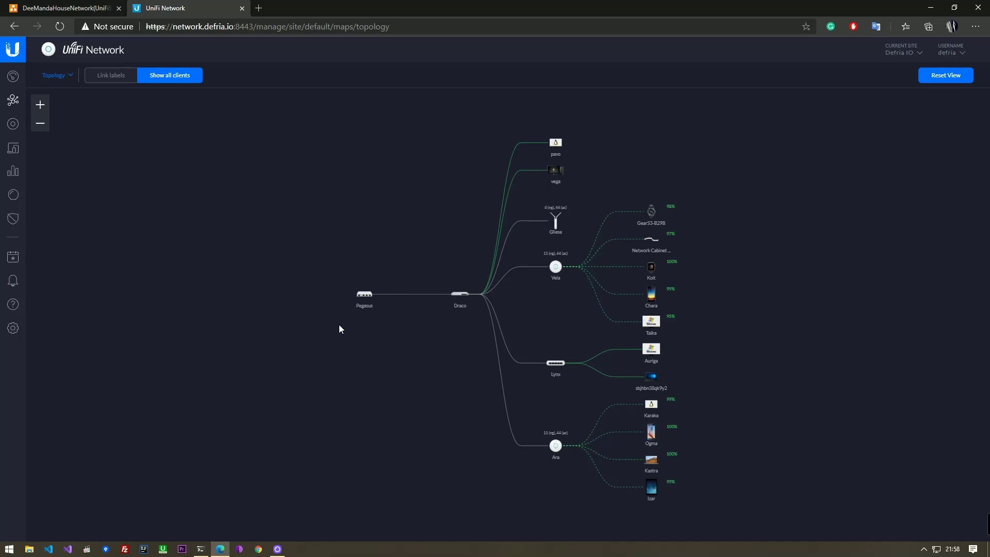
pyautogui.click(361, 298)
pyautogui.click(366, 302)
pyautogui.click(559, 441)
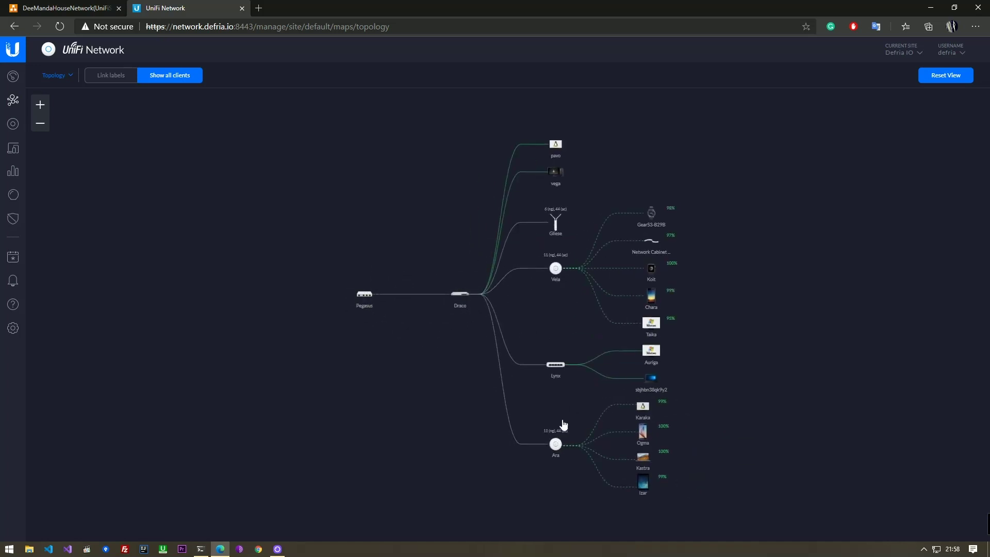
pyautogui.click(557, 384)
pyautogui.click(557, 316)
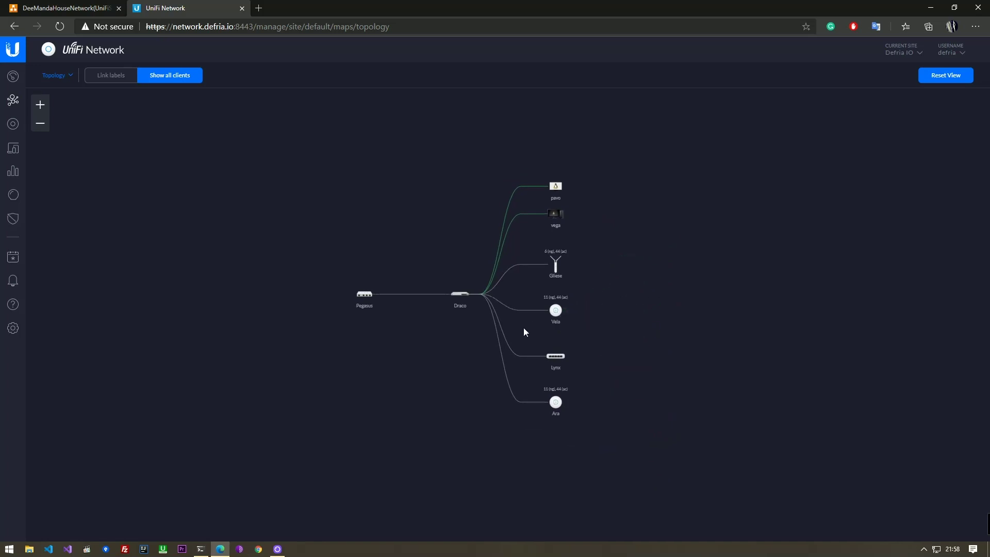
pyautogui.click(463, 303)
pyautogui.click(364, 298)
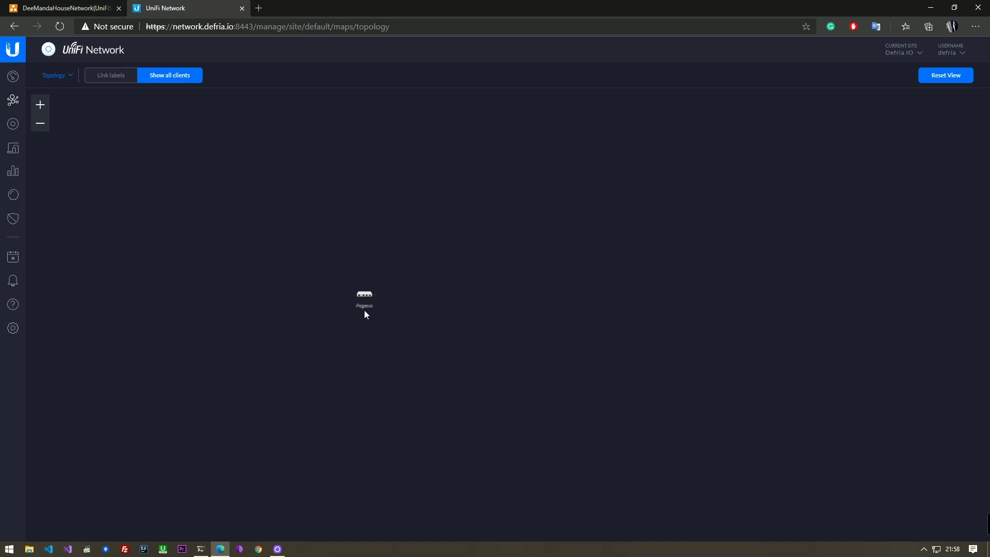
pyautogui.moveTo(364, 314); pyautogui.dragTo(335, 293)
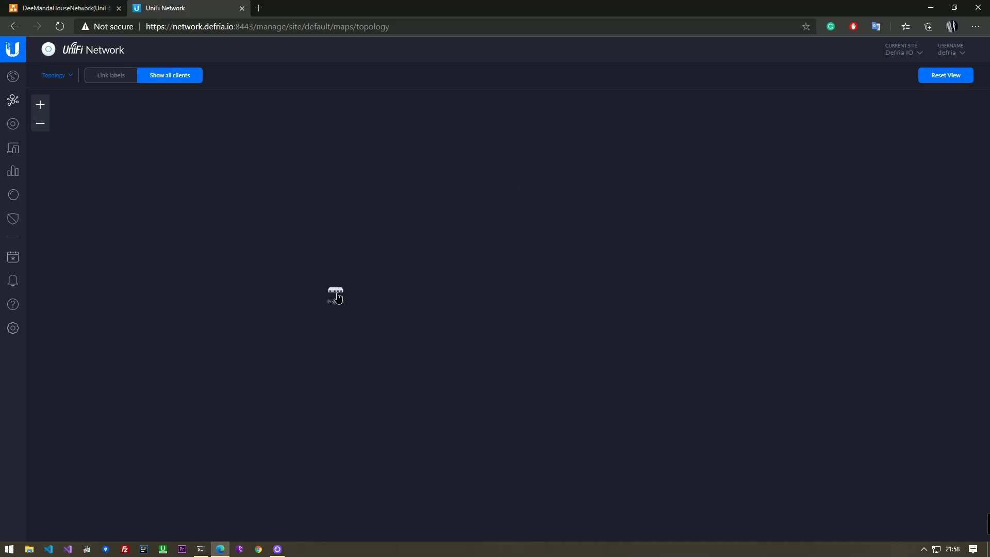
# Step: Compare the topology with the network diagram, expanding Draco's devices and checking both Unifi APs
pyautogui.click(99, 8)
pyautogui.click(201, 8)
pyautogui.click(78, 11)
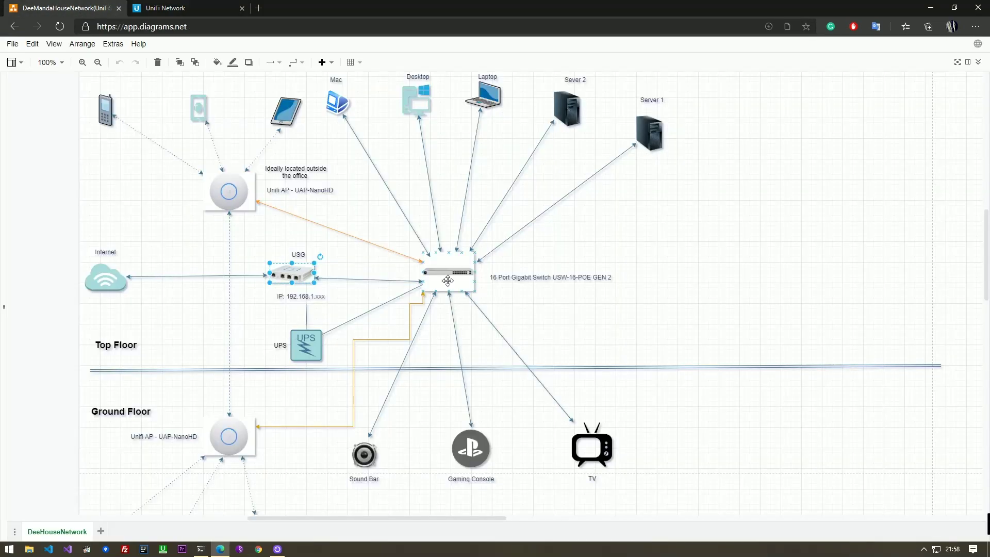
pyautogui.click(190, 8)
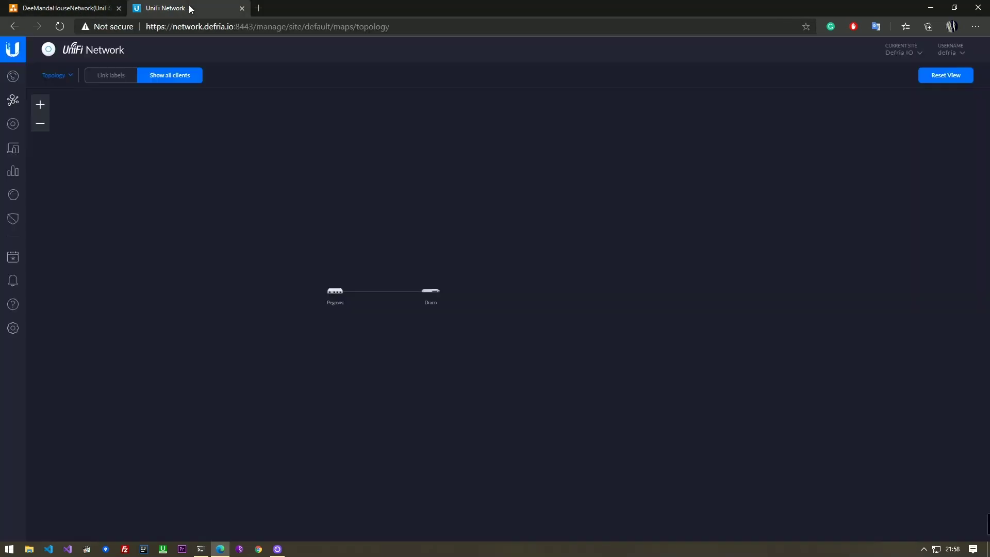
pyautogui.click(438, 296)
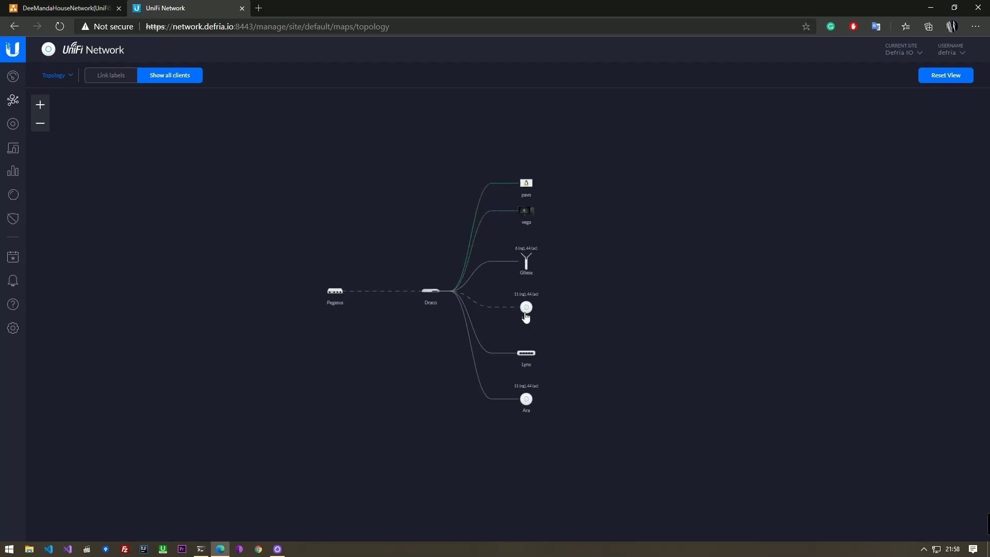
pyautogui.click(65, 10)
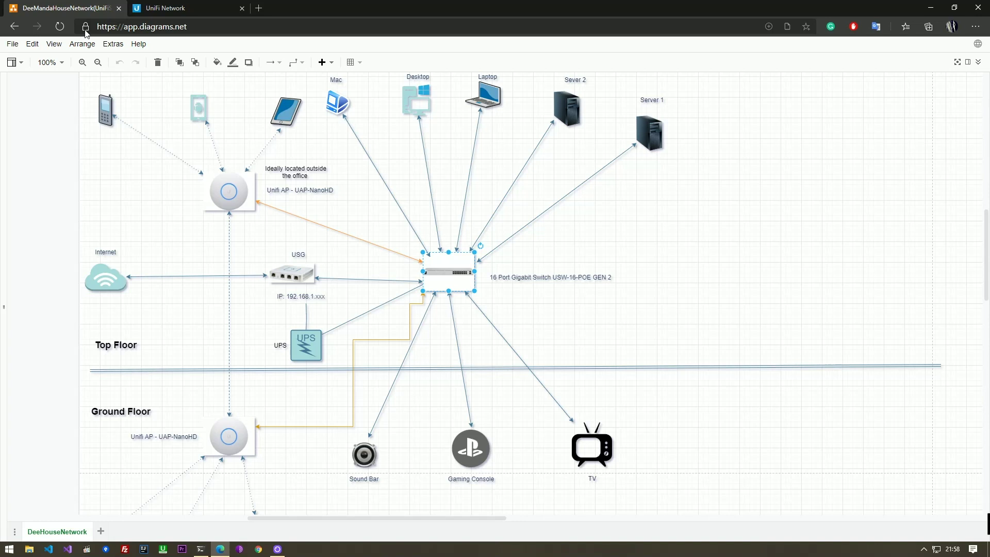
pyautogui.click(228, 192)
pyautogui.click(235, 430)
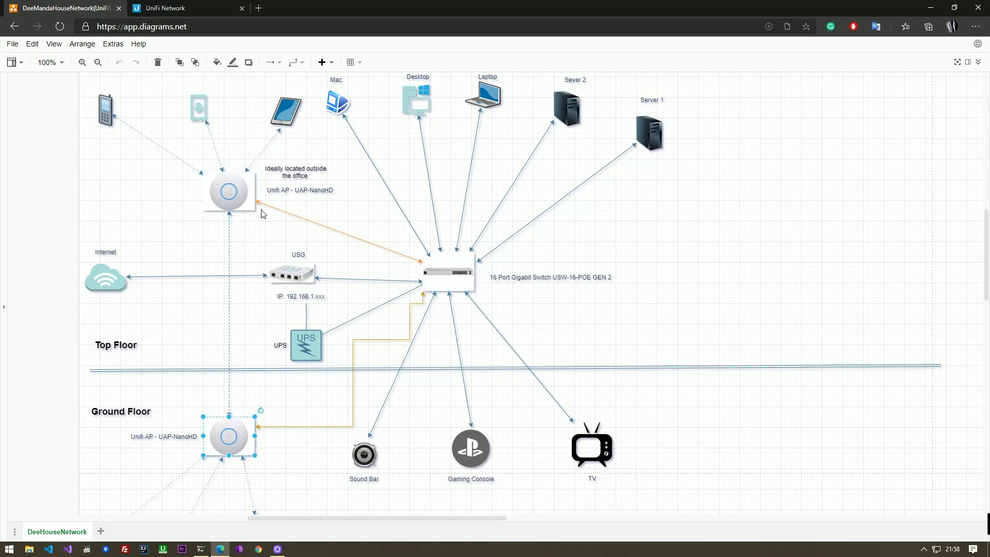
pyautogui.click(160, 9)
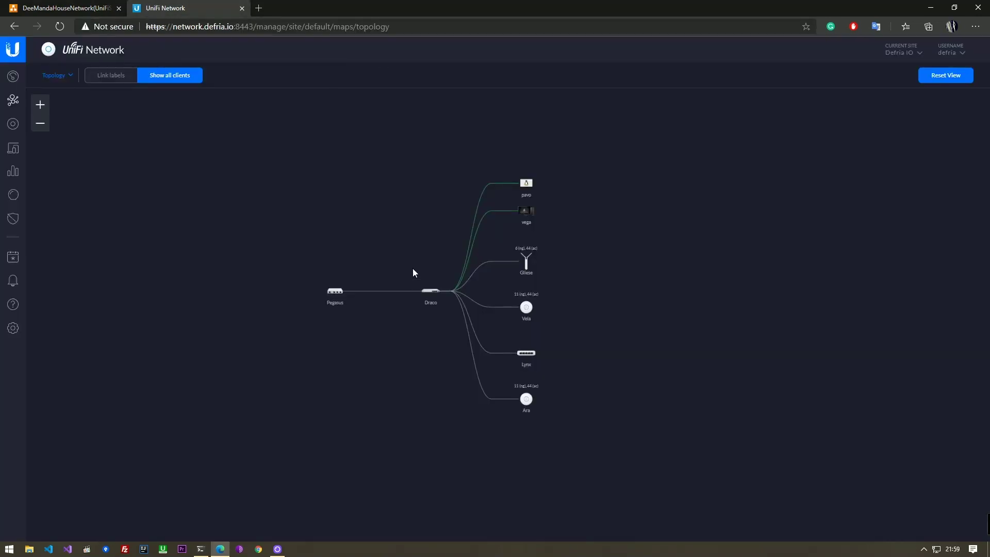
# Step: Expand the client lists under the Lynx switch and the Ara and Vela access points
pyautogui.click(528, 357)
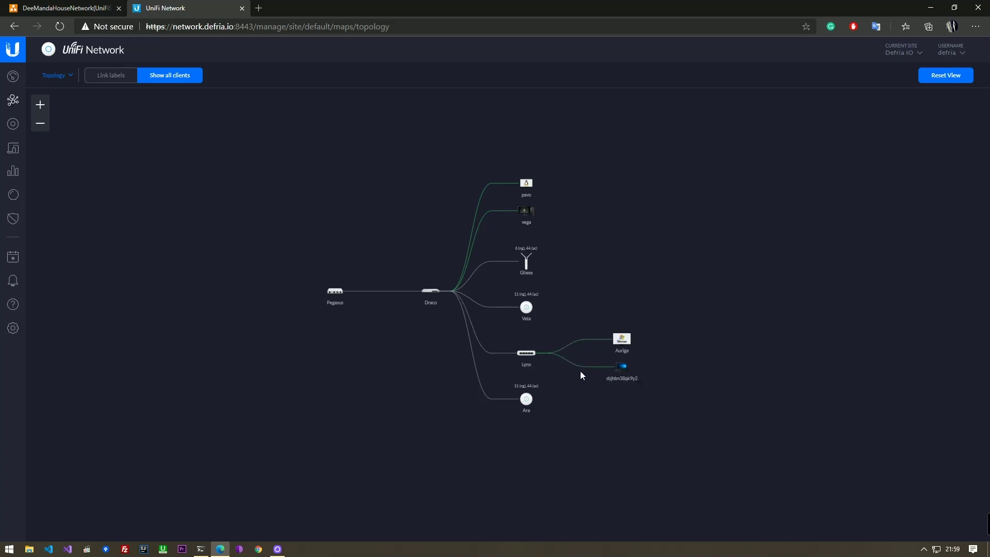
pyautogui.click(524, 402)
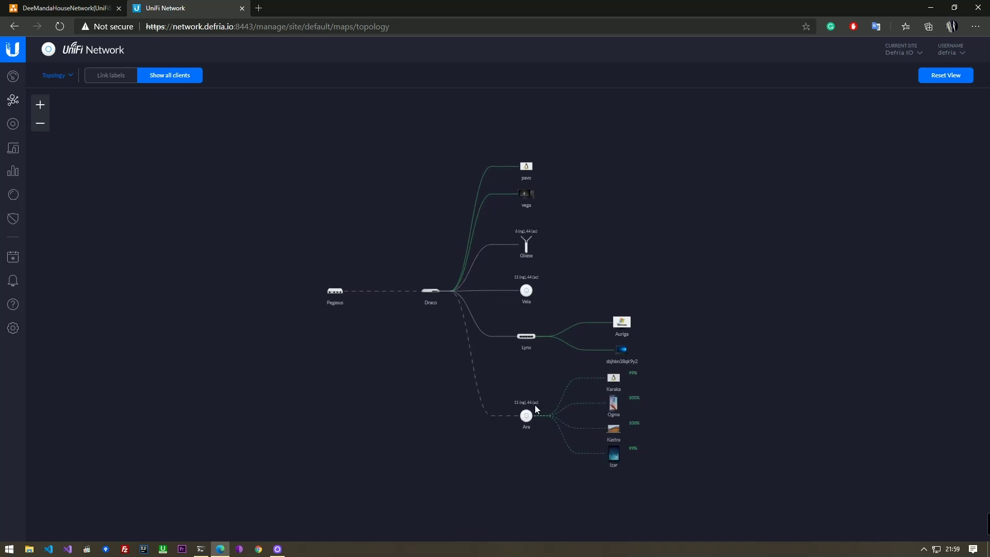
pyautogui.click(526, 289)
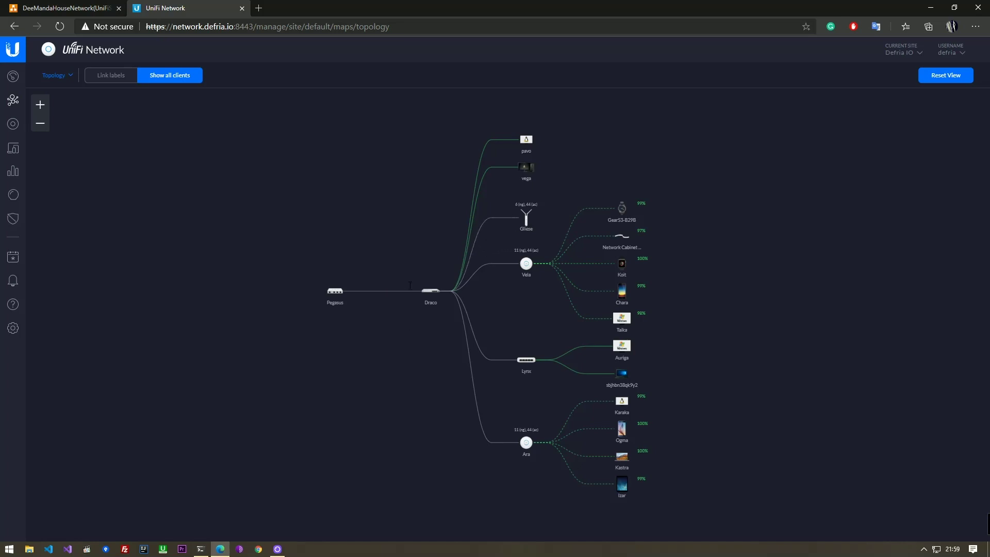
pyautogui.click(58, 75)
# Step: Switch the map to the Floorplan view, cross-checking the network diagram tab
pyautogui.click(63, 112)
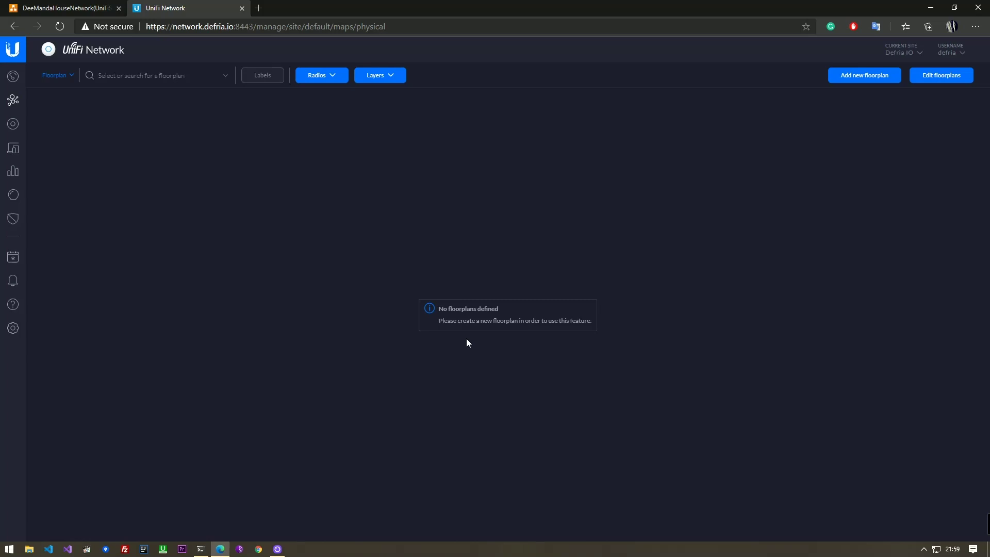
pyautogui.click(88, 8)
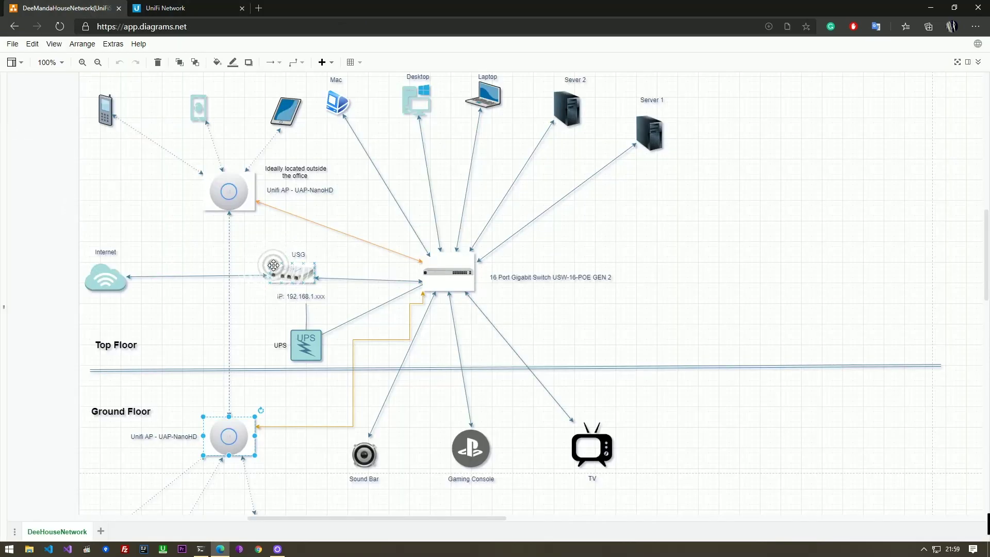
pyautogui.click(186, 8)
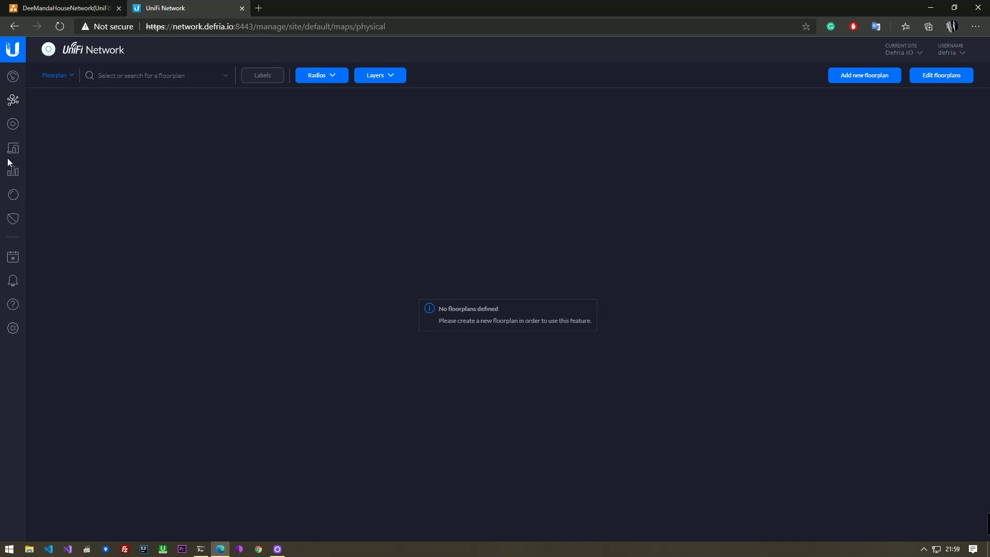
# Step: Open the Devices grid, filter to Wired (3), then to Wireless (3) and point out Ara
pyautogui.click(11, 125)
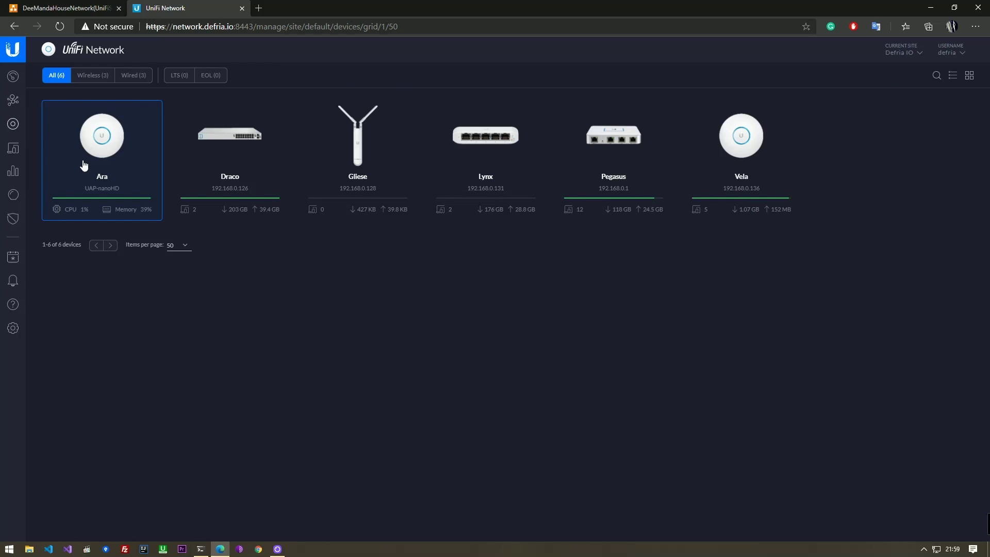
pyautogui.moveTo(200, 205)
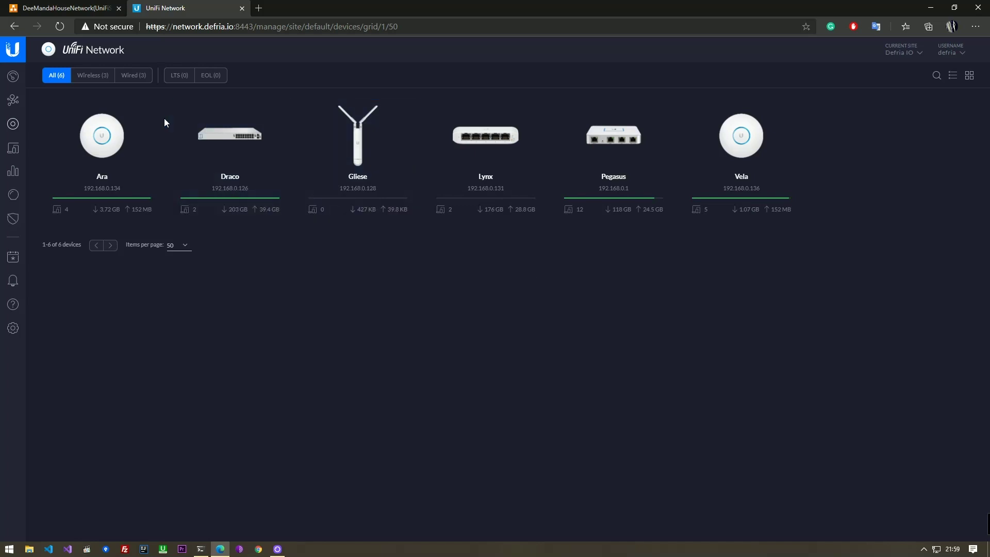
pyautogui.click(136, 77)
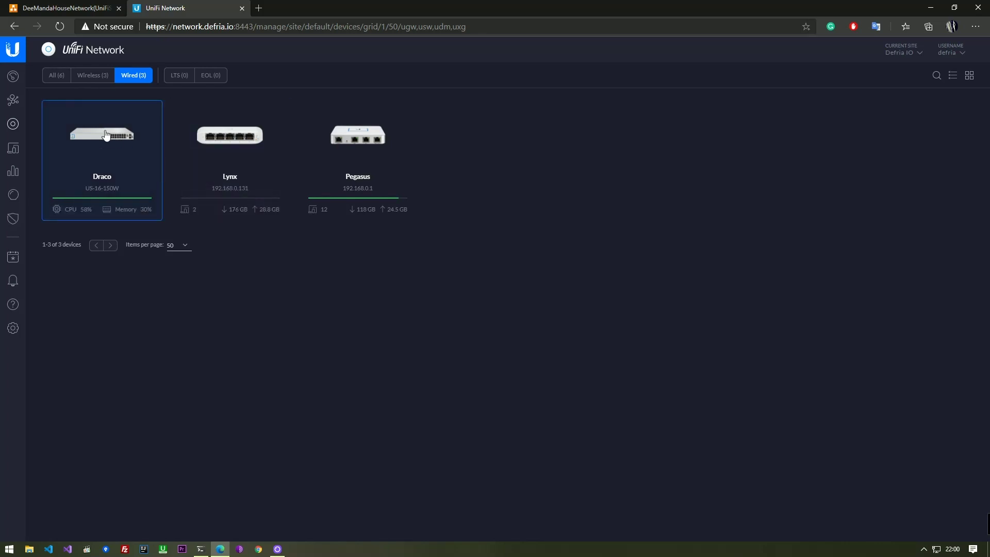
pyautogui.click(93, 78)
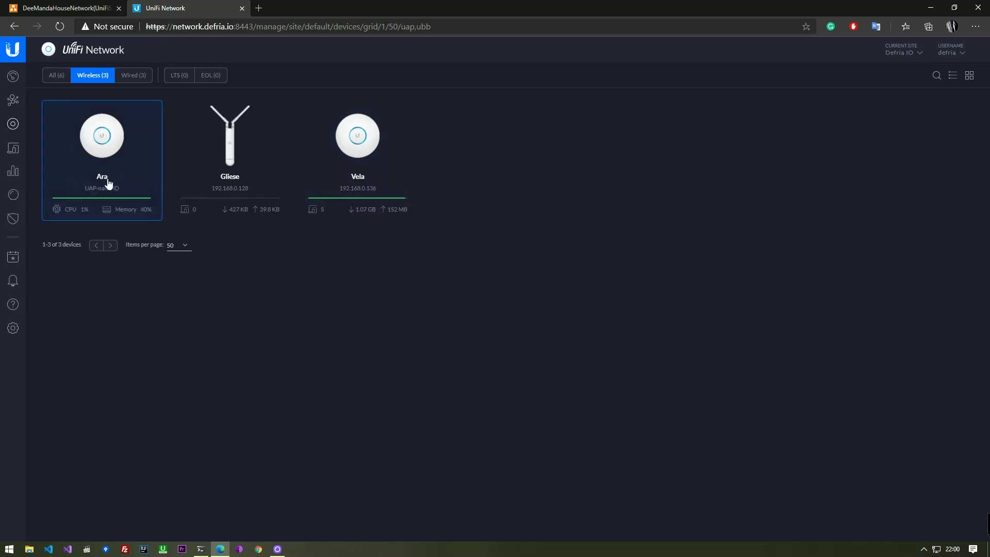
pyautogui.click(119, 211)
# Step: Review the Ara access point's settings and Radios section, then go to the Clients list
pyautogui.click(122, 184)
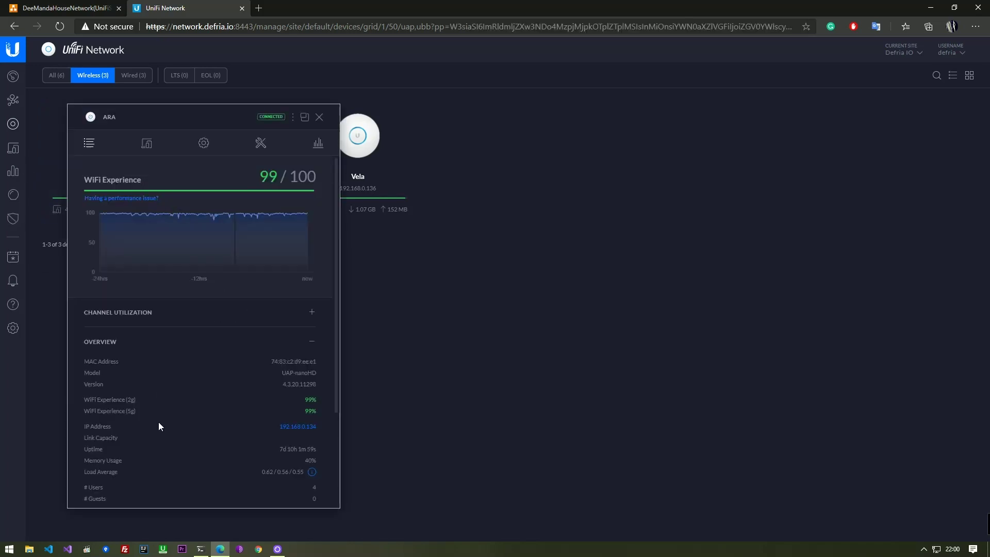
pyautogui.click(210, 142)
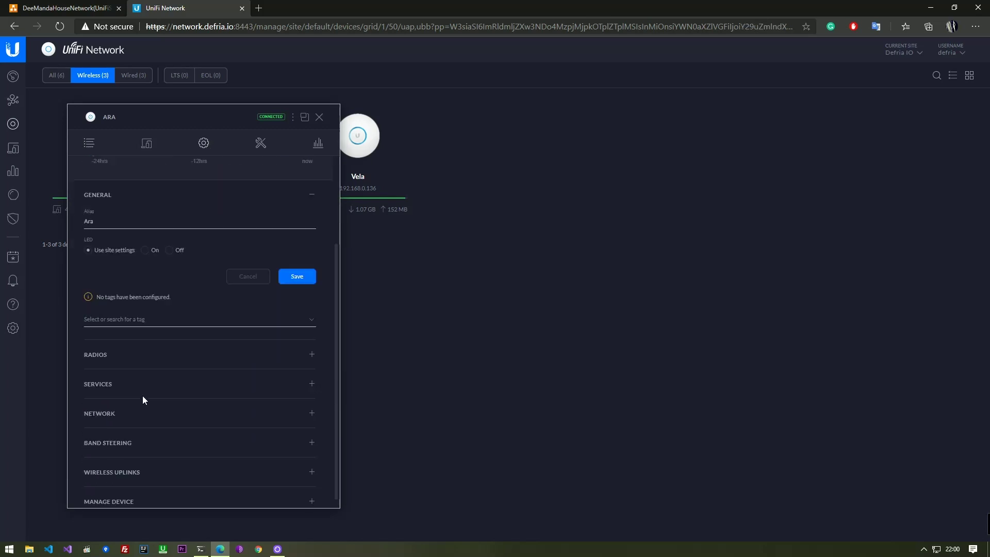
pyautogui.click(144, 356)
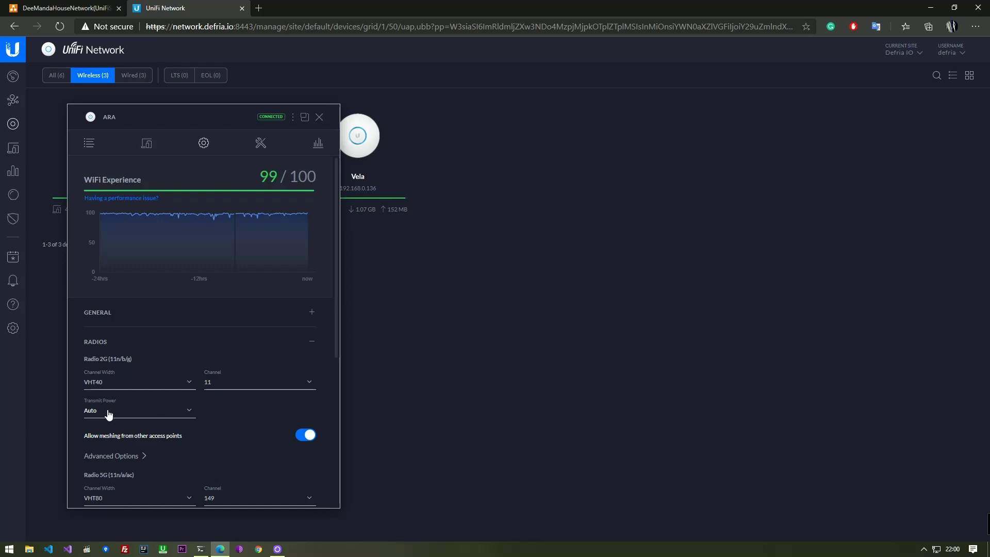
pyautogui.scroll(-3, 108, 414)
pyautogui.scroll(3, 250, 368)
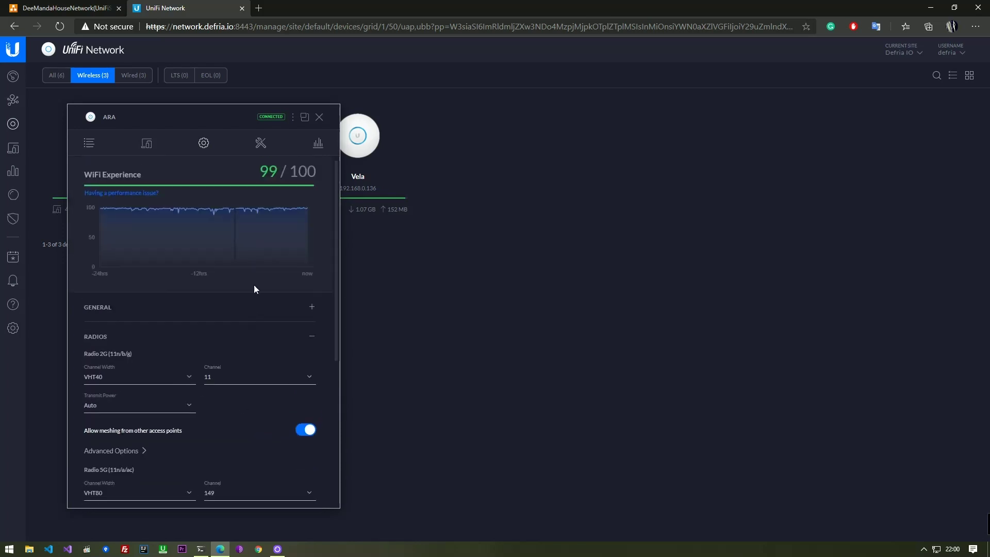
pyautogui.click(319, 119)
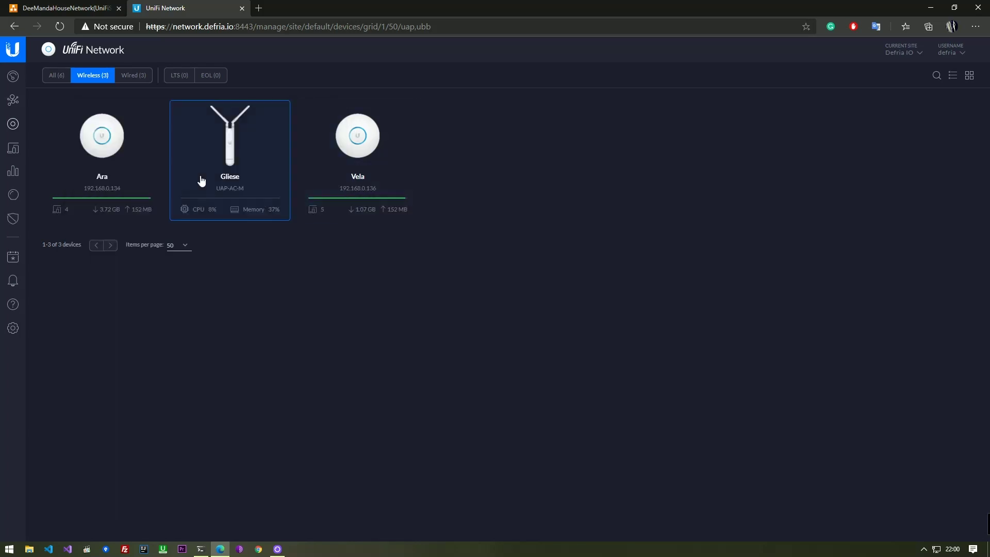
pyautogui.click(13, 150)
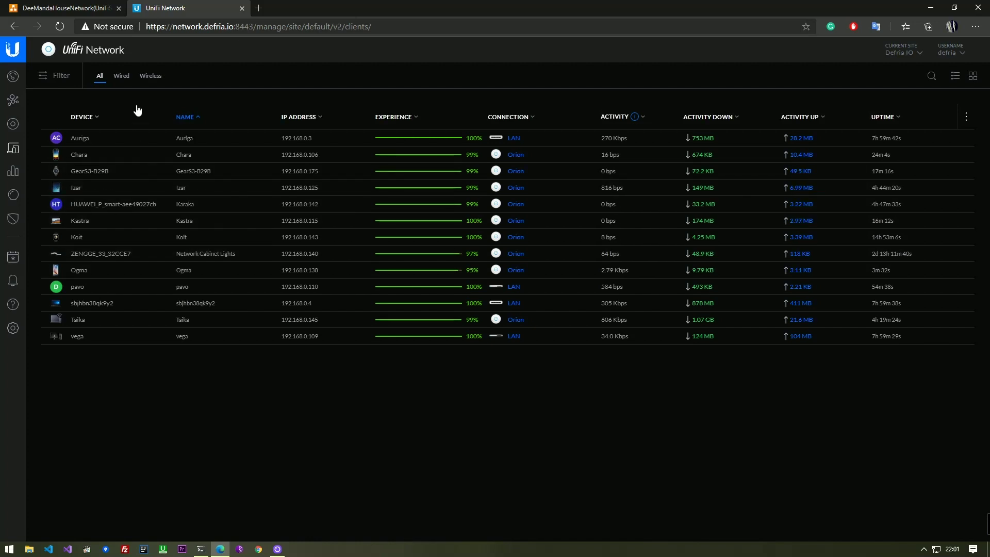
# Step: Filter clients by Wired, then Wireless, then open the traffic statistics page
pyautogui.click(121, 76)
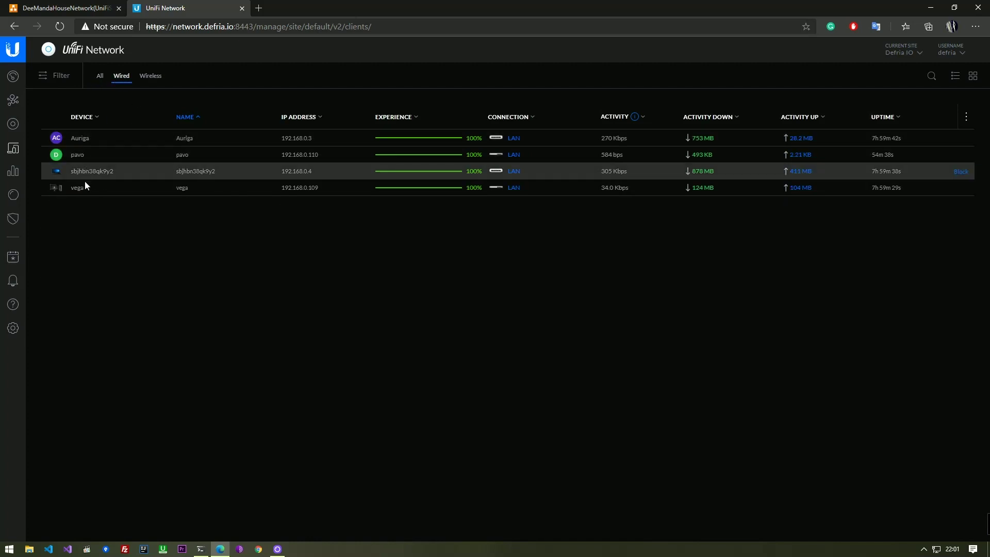
pyautogui.click(151, 76)
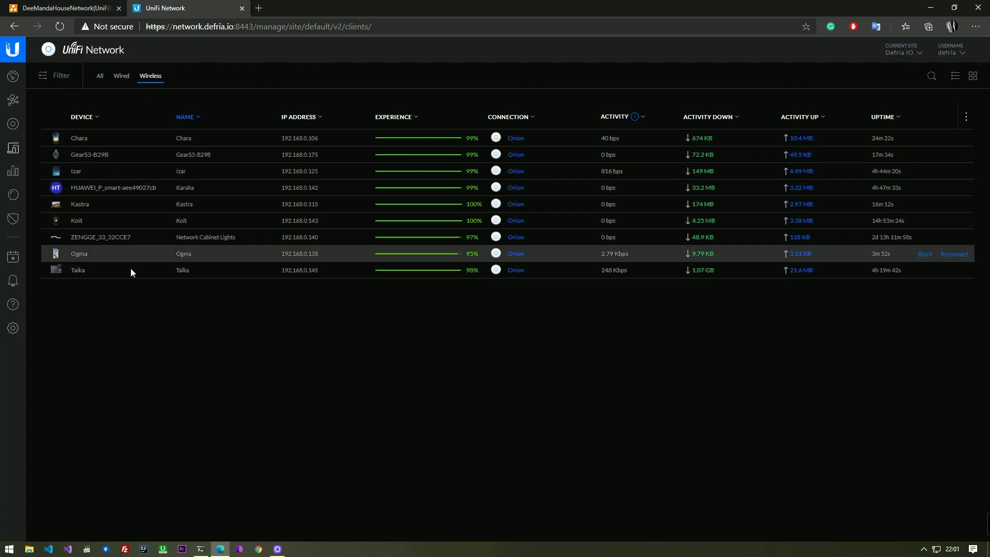
pyautogui.click(13, 171)
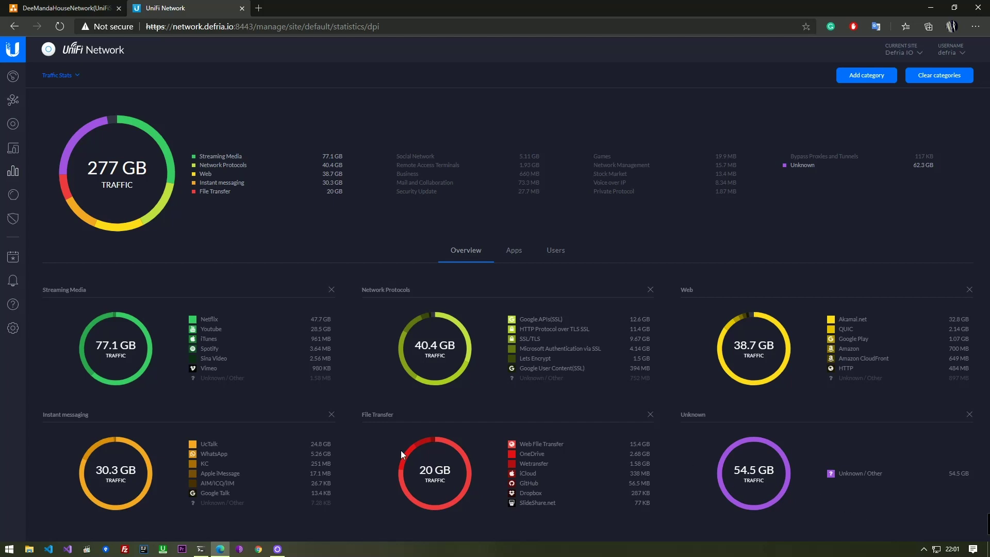
pyautogui.click(63, 77)
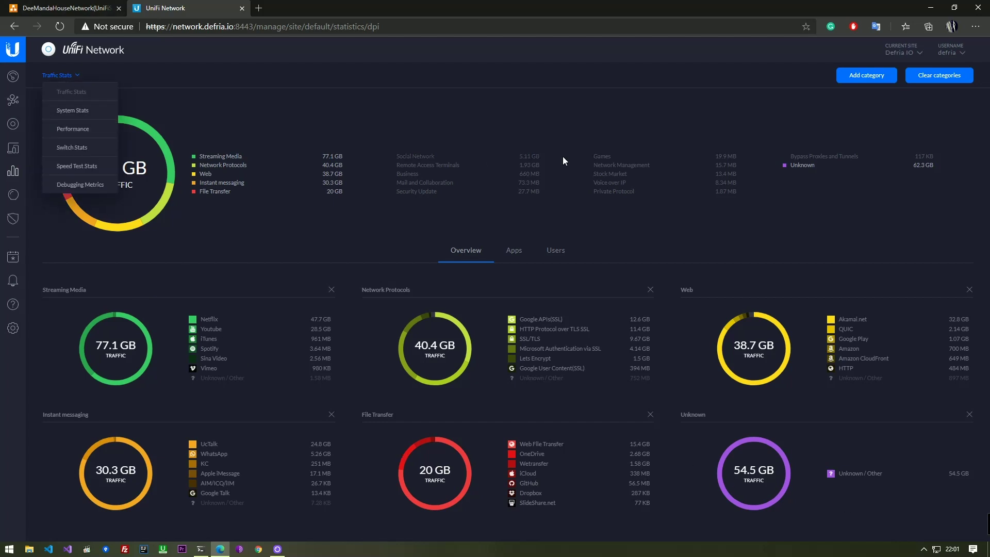
pyautogui.click(860, 76)
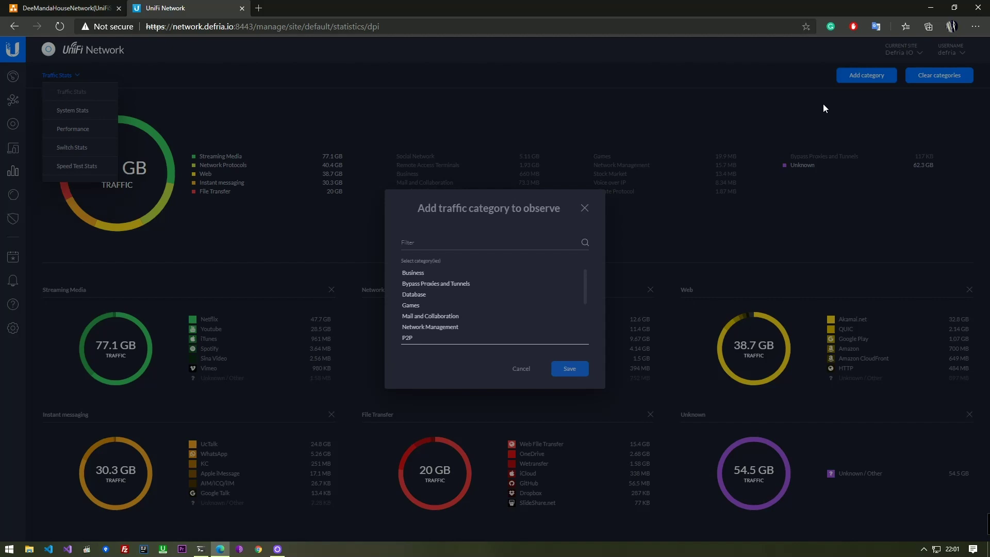
pyautogui.click(584, 210)
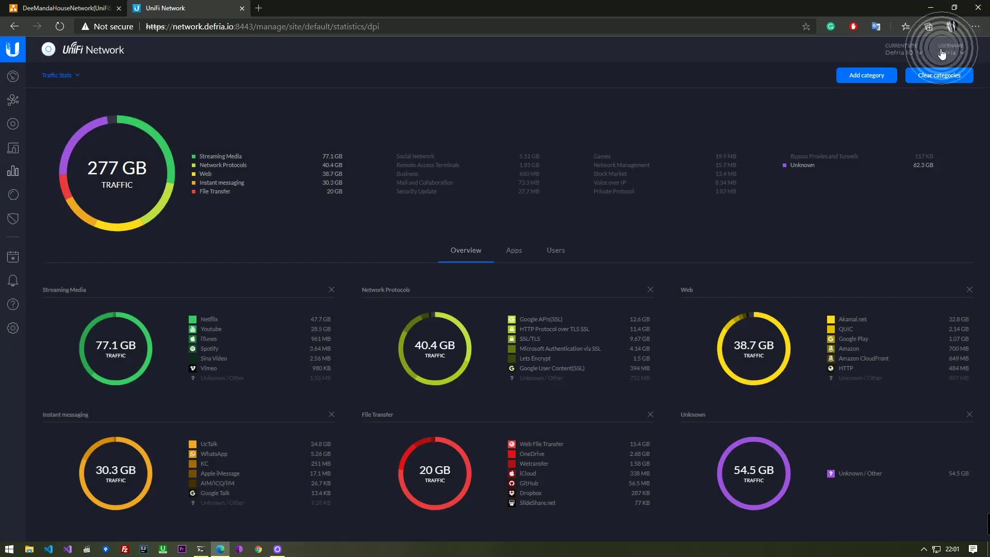
# Step: View System Stats, then Performance charts for Draco, Ara and Gliese on the 2G and 5G bands
pyautogui.click(67, 77)
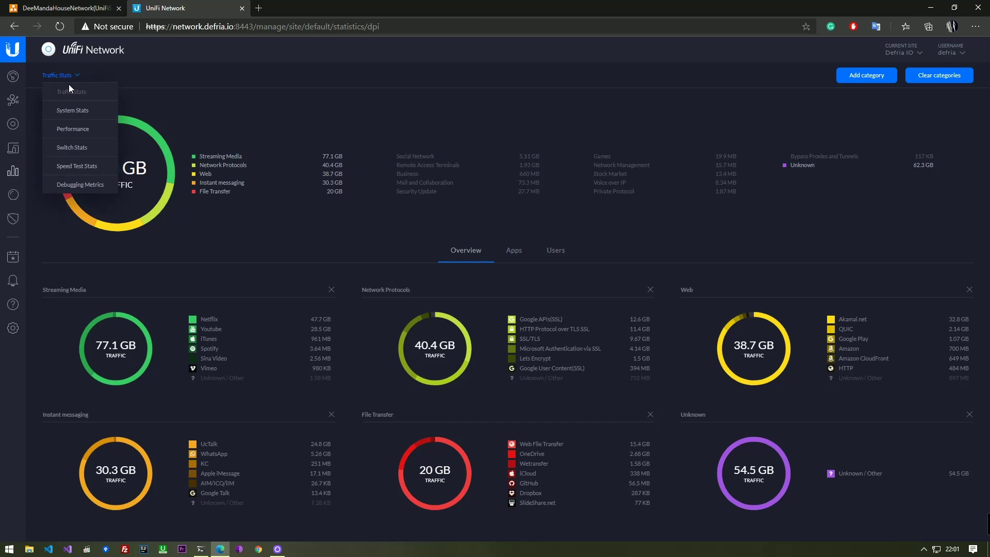
pyautogui.click(65, 113)
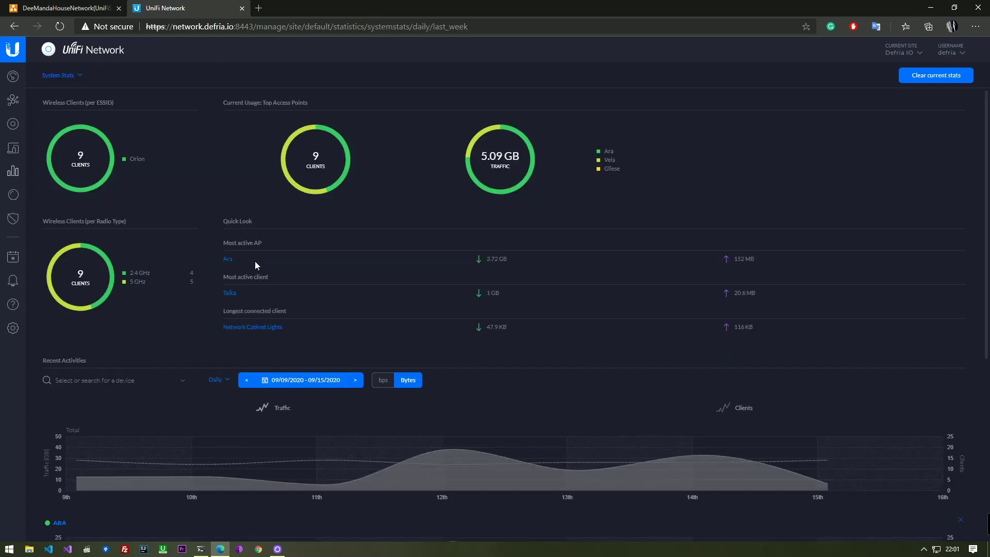
pyautogui.click(61, 75)
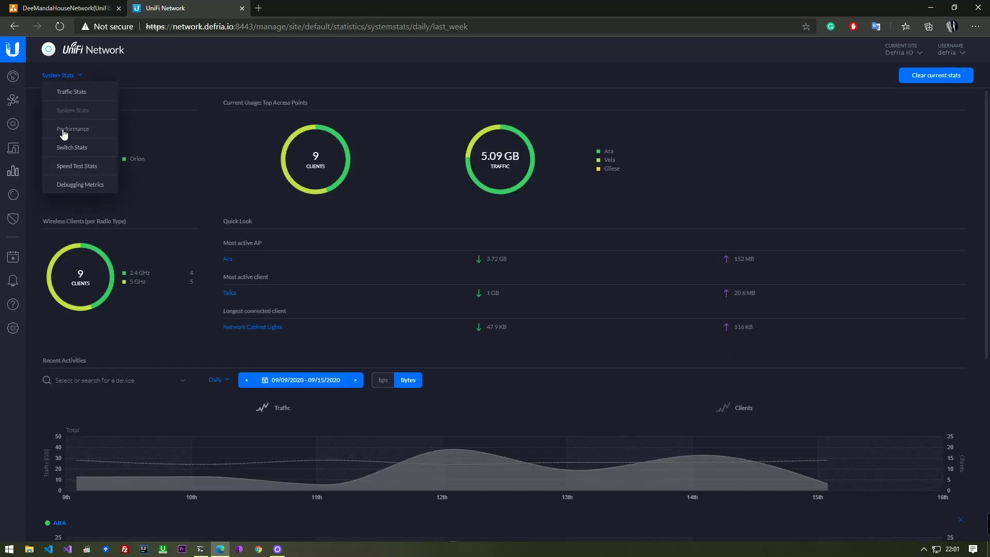
pyautogui.click(66, 128)
pyautogui.click(137, 76)
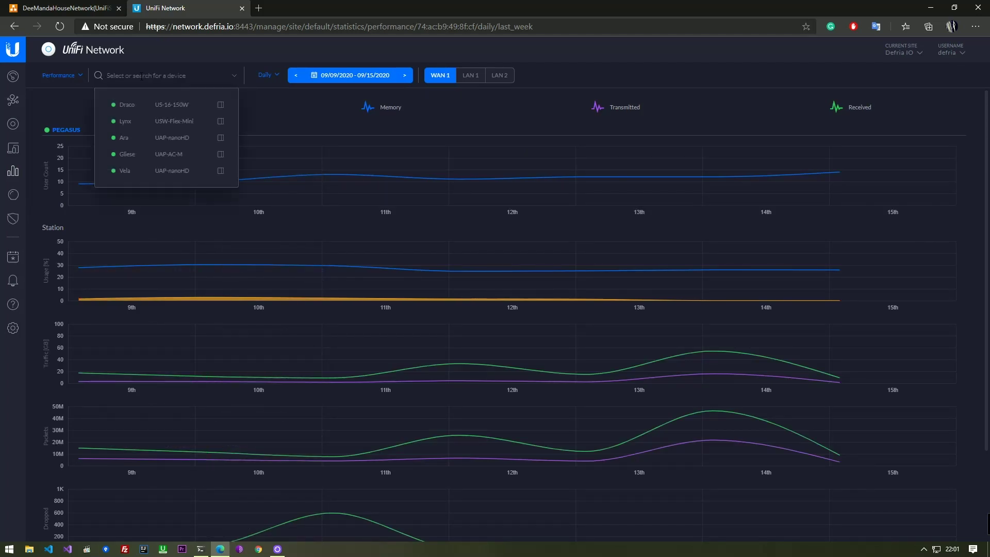
pyautogui.click(131, 112)
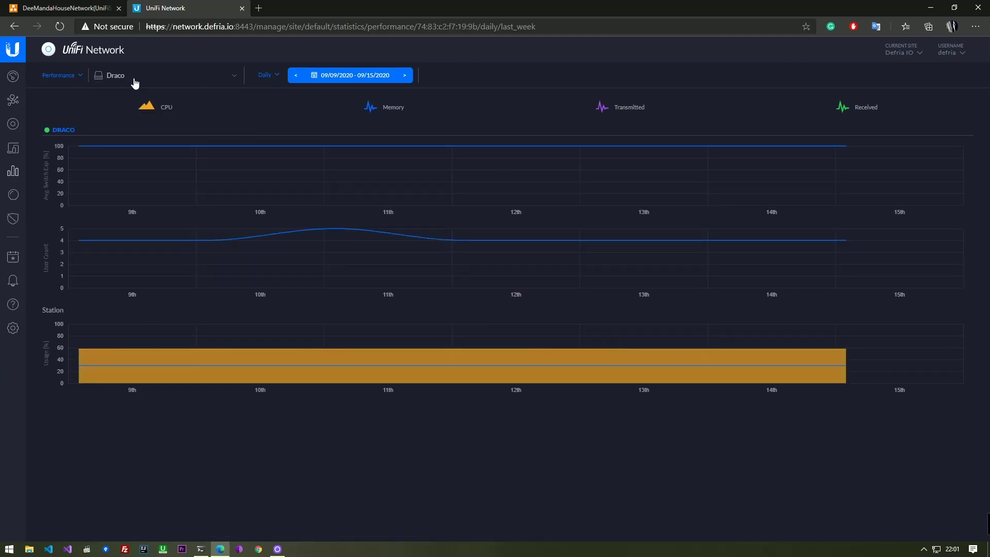
pyautogui.click(135, 78)
pyautogui.click(124, 137)
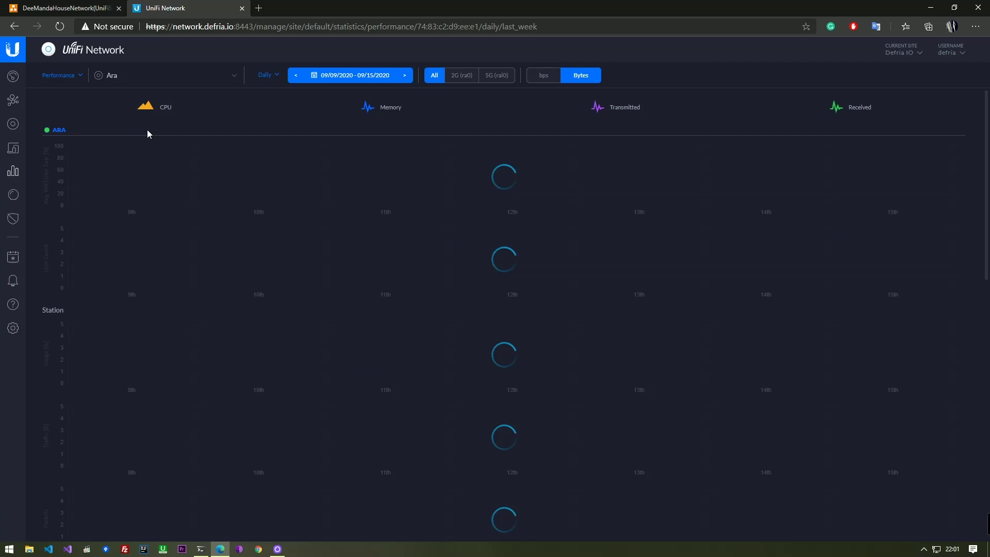
pyautogui.click(183, 81)
pyautogui.click(135, 154)
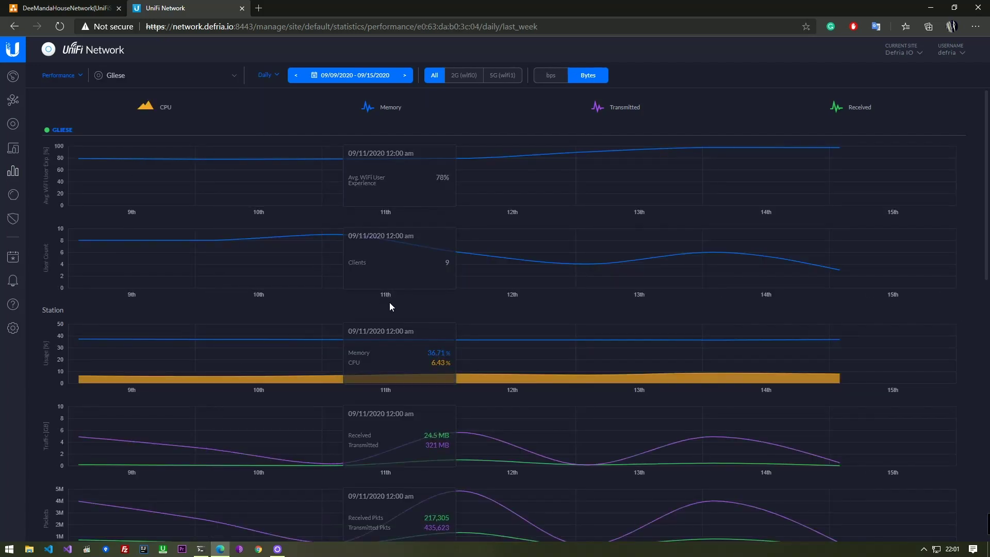
pyautogui.click(463, 76)
pyautogui.click(502, 75)
# Step: Check the Speed Test Stats view, then switch to Debugging Metrics
pyautogui.click(61, 75)
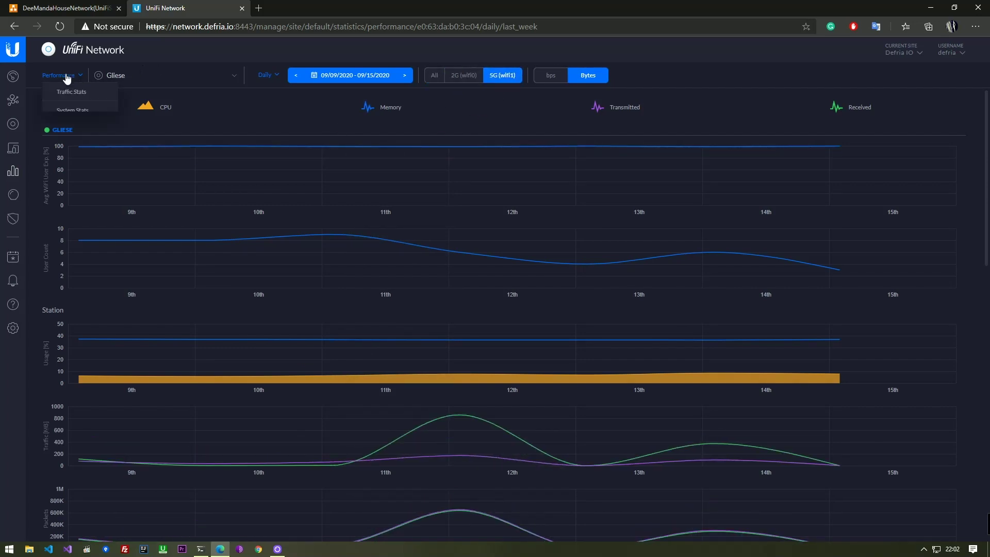
pyautogui.click(78, 166)
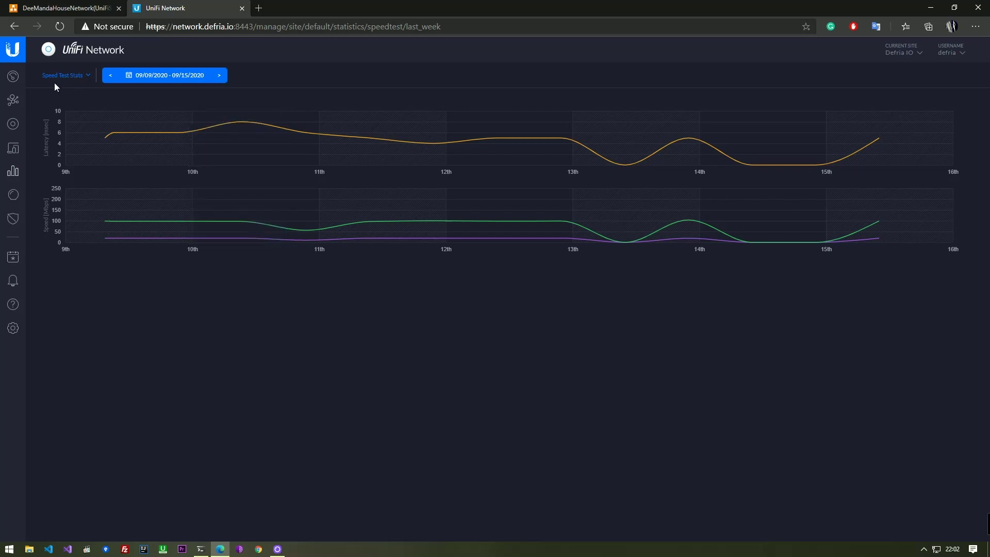
pyautogui.click(66, 76)
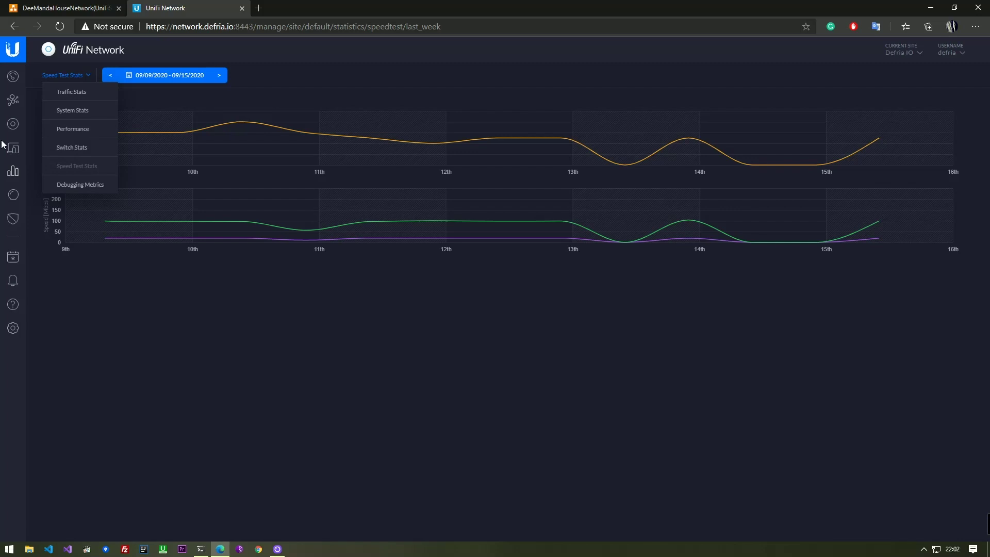
pyautogui.click(85, 189)
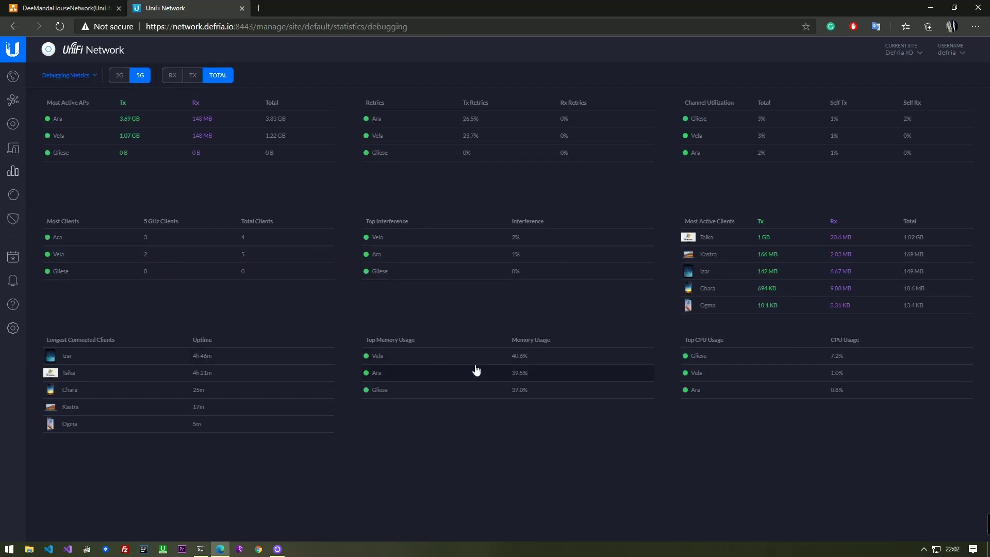
# Step: Open Client History and sort by DOWN descending so the 1 GB client leads
pyautogui.click(13, 195)
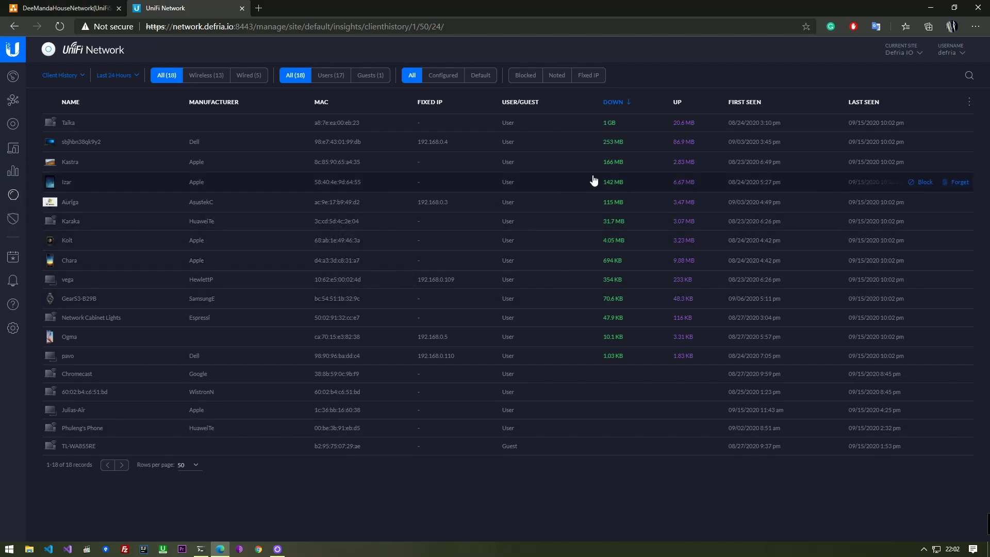
pyautogui.click(613, 103)
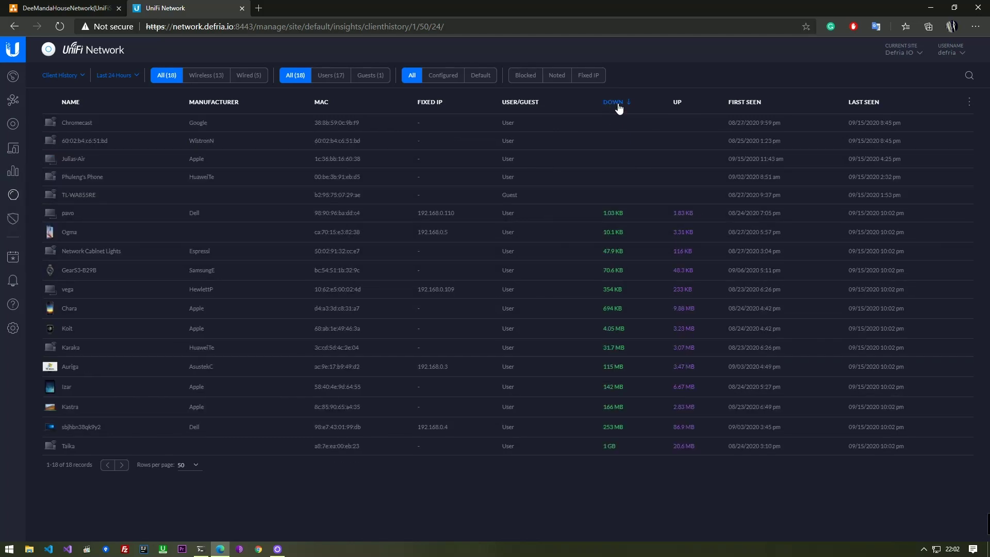
pyautogui.click(619, 104)
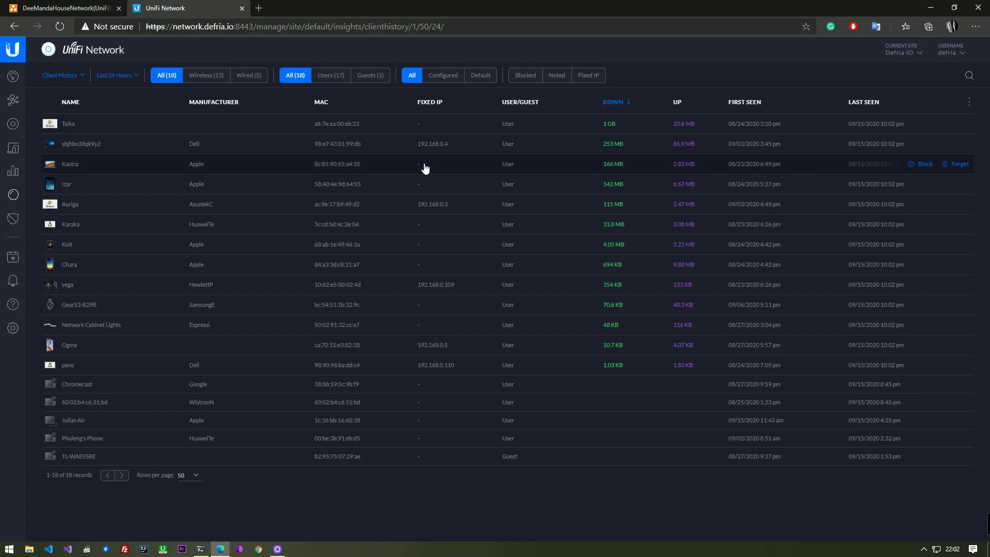
# Step: Check recent events, then Alerts showing none, and open the WiFi settings
pyautogui.click(13, 261)
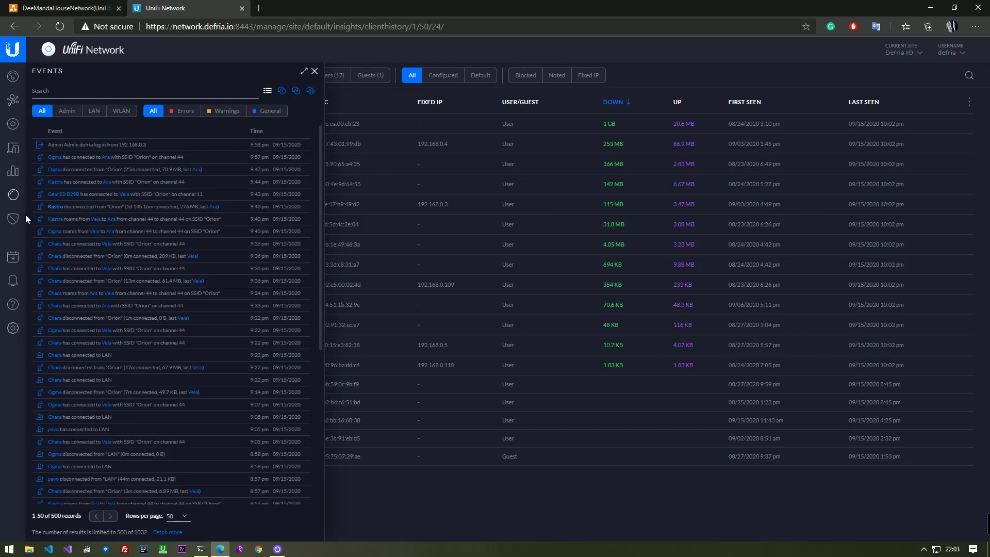
pyautogui.click(14, 281)
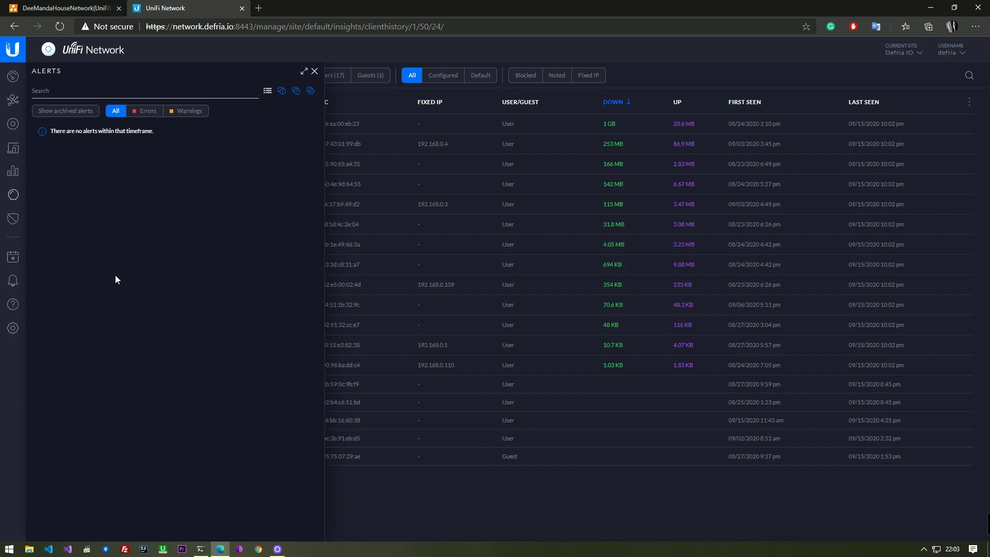
pyautogui.click(10, 333)
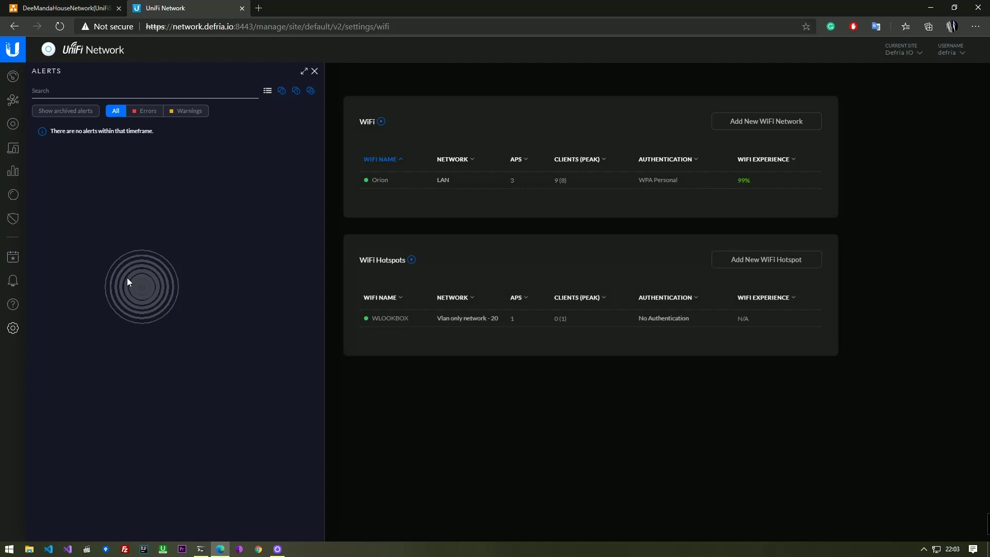
# Step: Review the Internet Threat Management security settings, then return to the dashboard
pyautogui.click(314, 72)
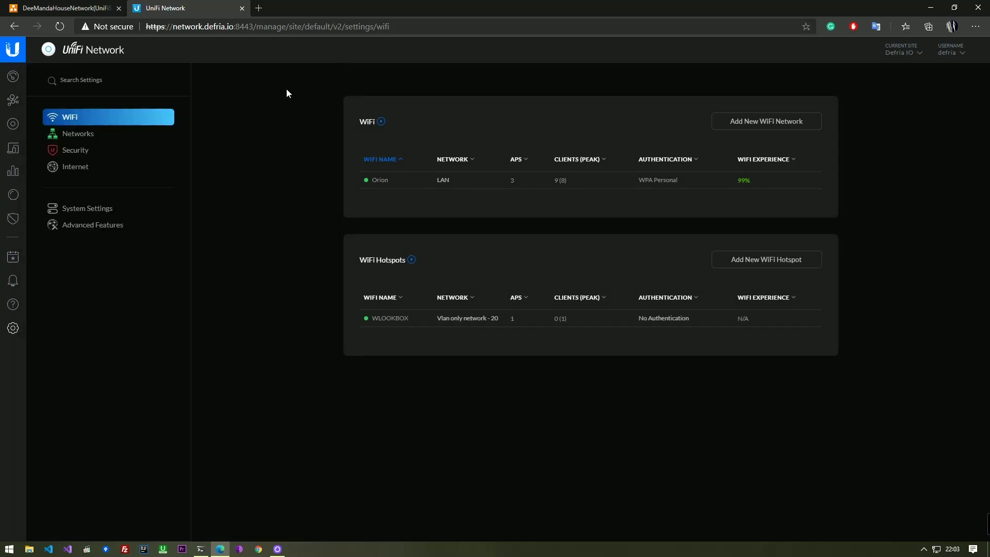
pyautogui.click(114, 89)
pyautogui.click(77, 150)
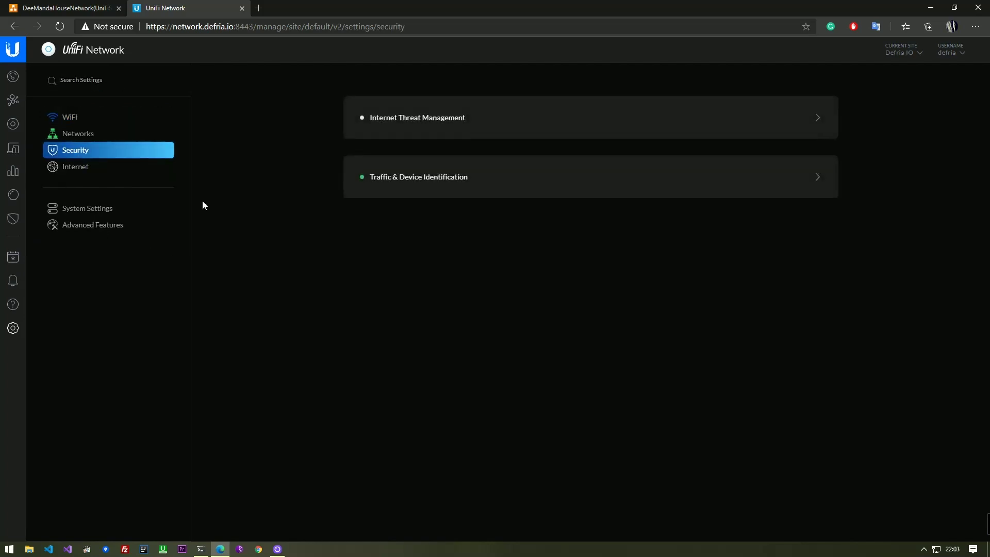
pyautogui.click(434, 126)
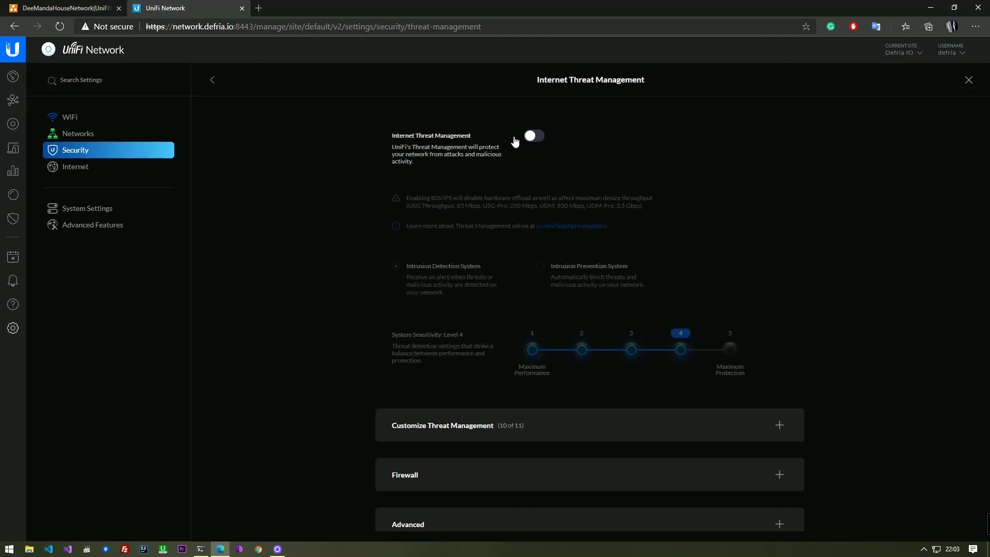
pyautogui.scroll(-1, 506, 327)
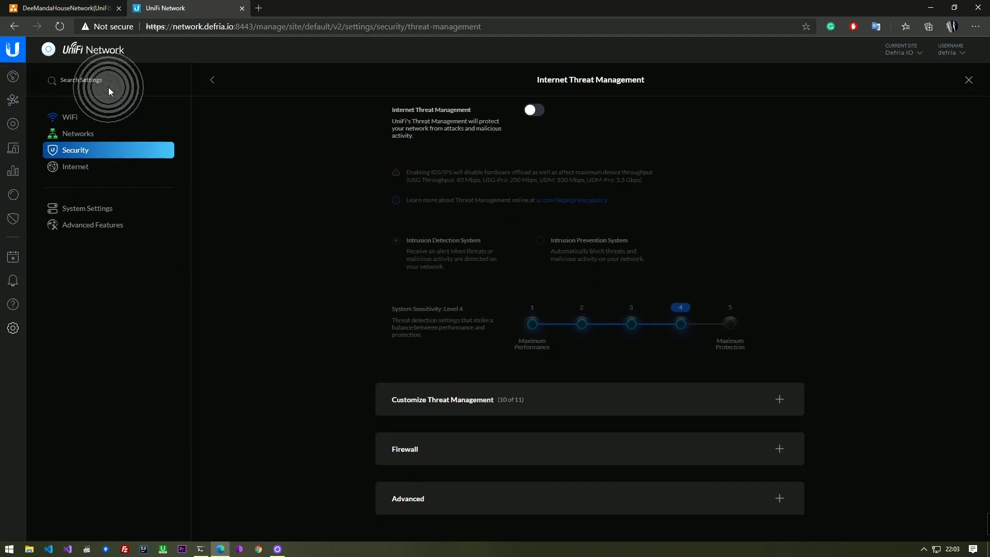
pyautogui.click(13, 80)
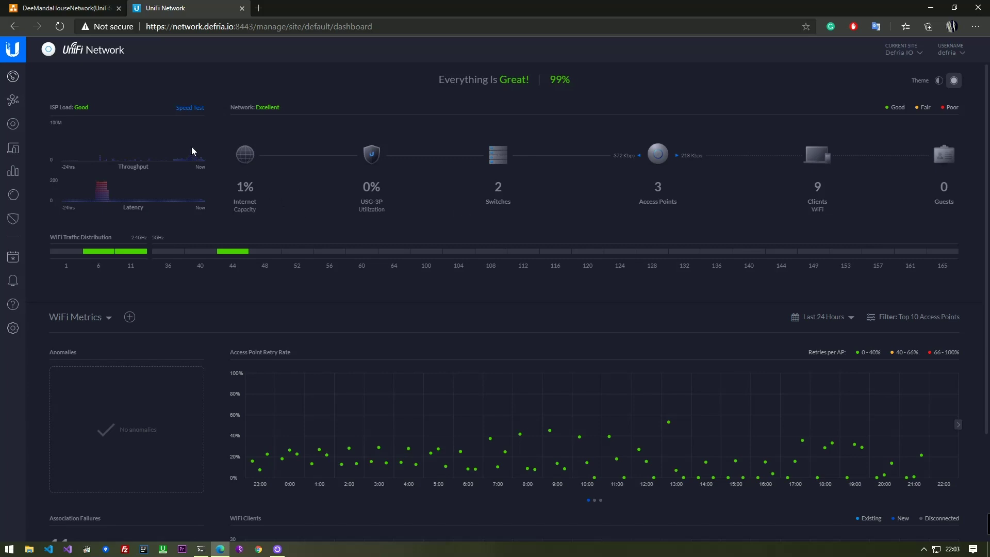
# Step: Load the Pi-hole admin dashboard in a new browser tab
pyautogui.click(258, 8)
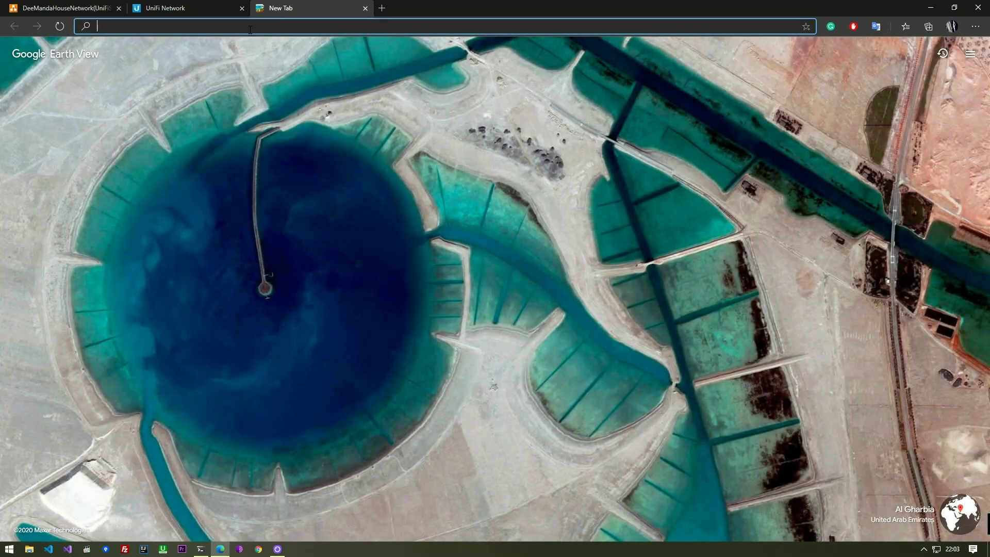
pyautogui.write('network ad')
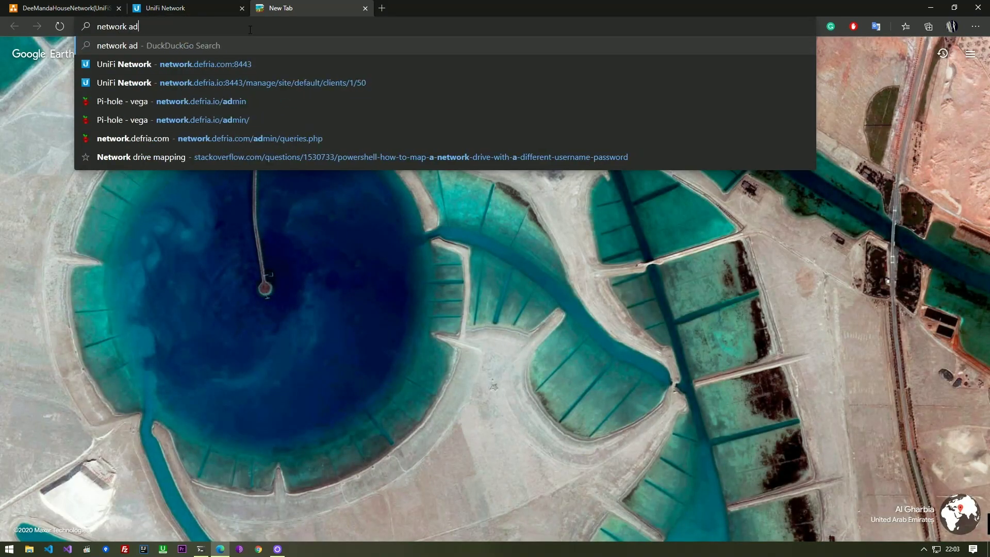
pyautogui.write('min')
pyautogui.press('Down')
pyautogui.press('Return')
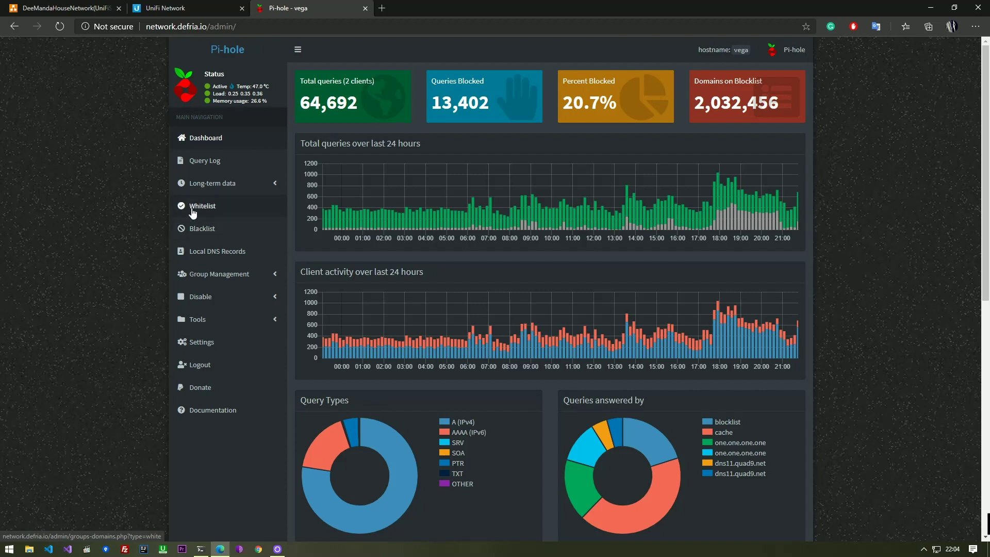
# Step: Open Pi-hole's Query Log and review the recent DNS queries and status readings
pyautogui.click(206, 160)
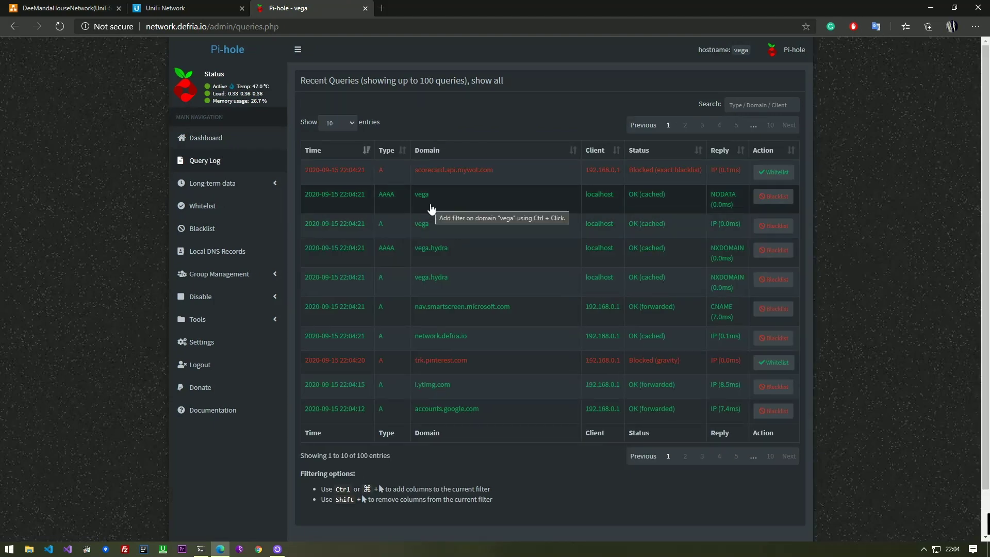
pyautogui.scroll(-1, 487, 229)
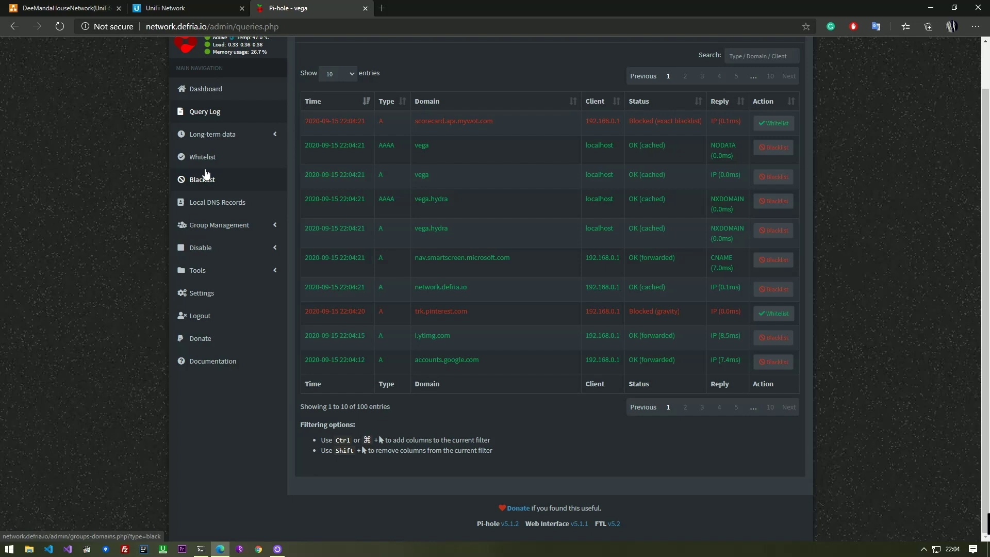
pyautogui.scroll(1, 222, 170)
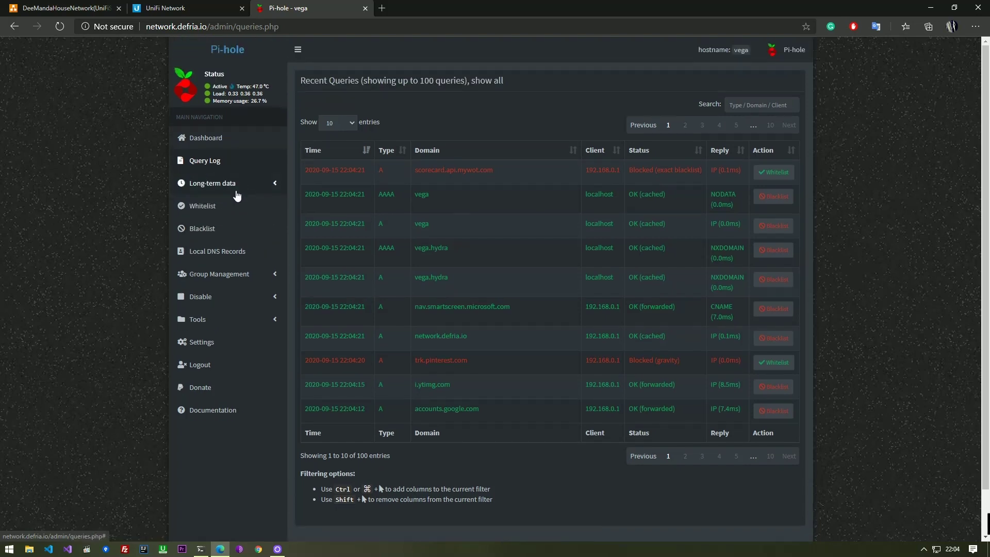
pyautogui.moveTo(273, 100); pyautogui.dragTo(212, 88)
pyautogui.click(272, 95)
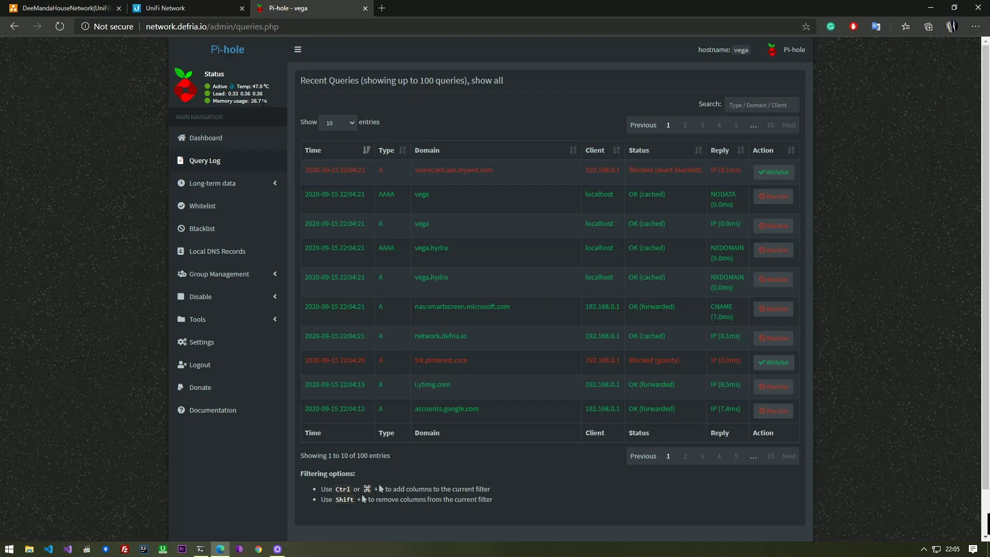
# Step: Expand the Tools section of the Pi-hole sidebar
pyautogui.scroll(-2, 235, 216)
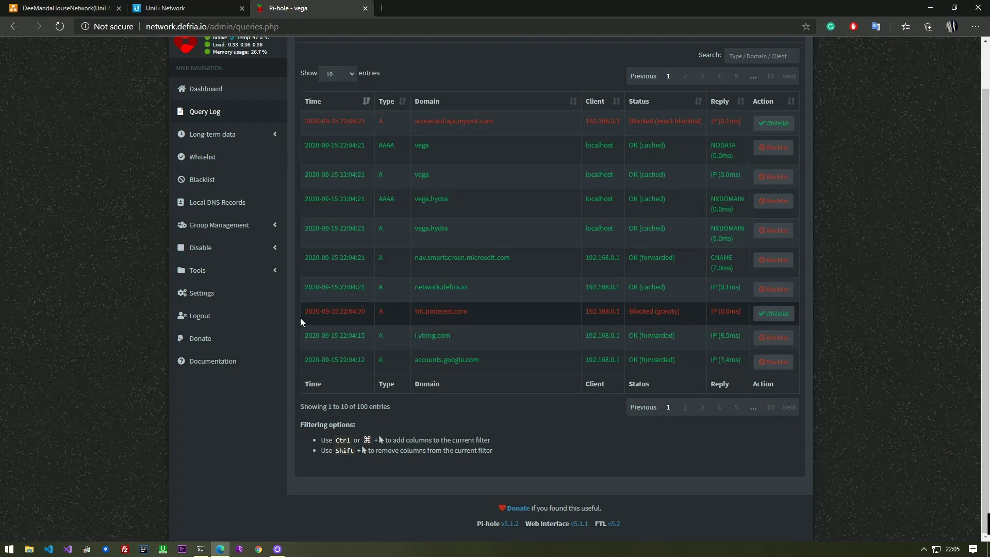
pyautogui.click(210, 272)
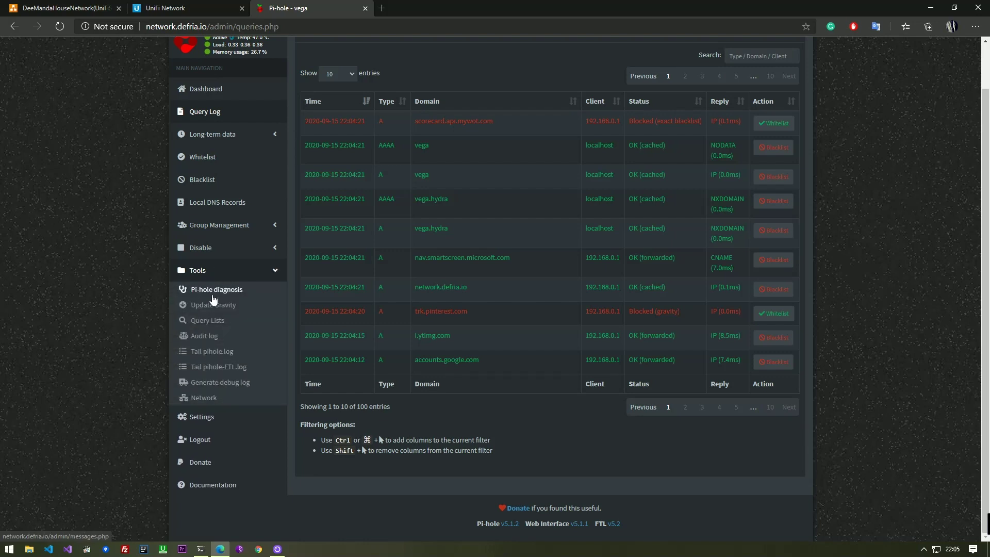
pyautogui.scroll(1, 230, 133)
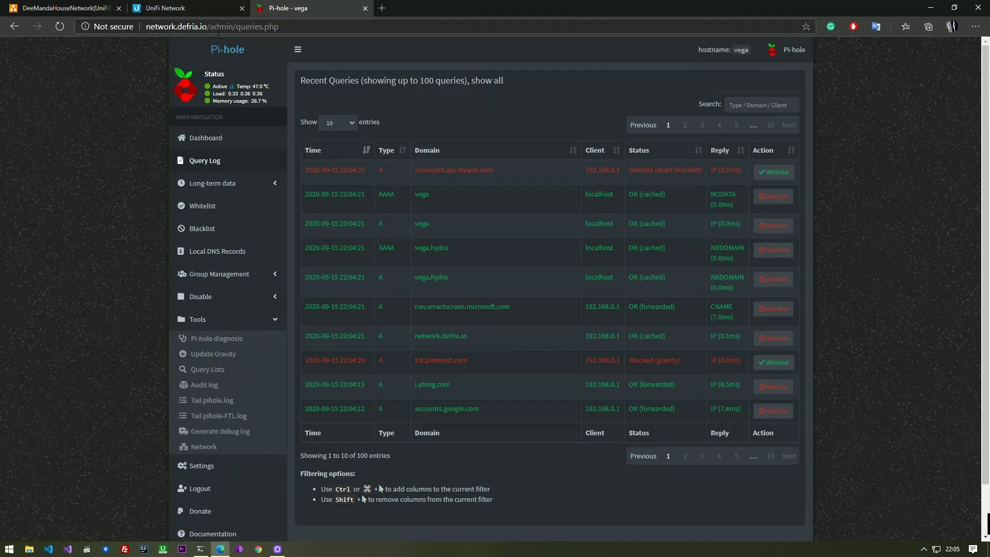
# Step: In PowerShell, change into the C:\Dev\Tools\iperf\ folder
pyautogui.click(201, 549)
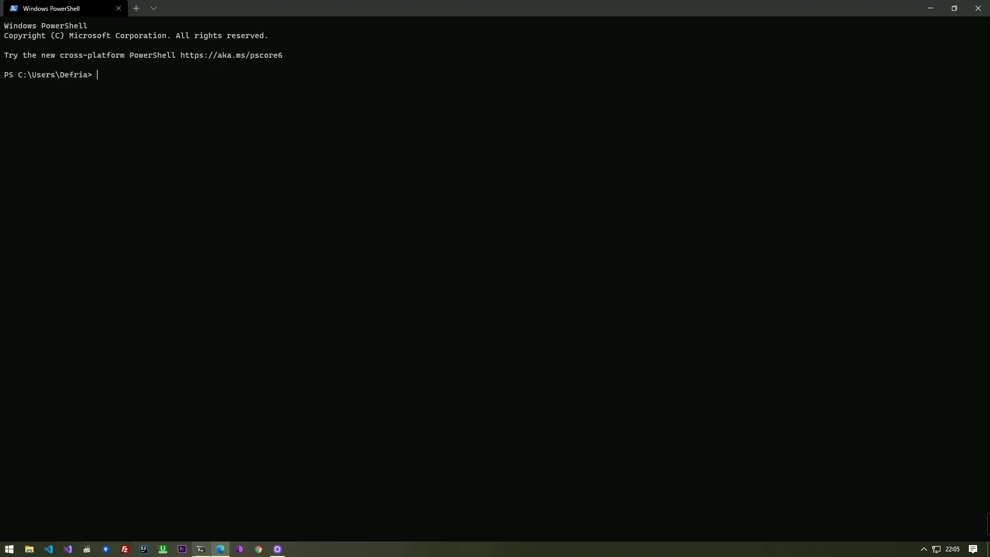
pyautogui.write('cd C:\\Dev\\')
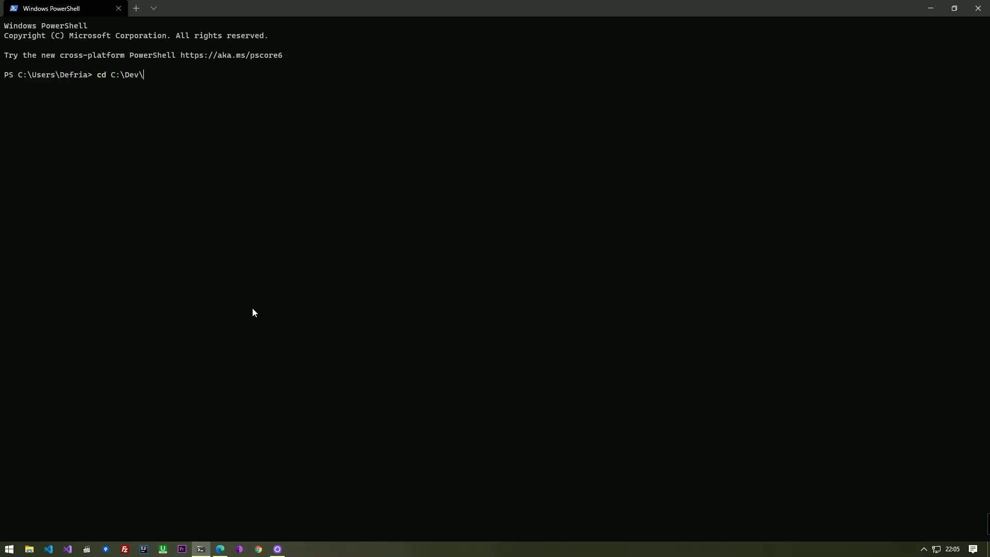
pyautogui.write('Tools\\iperf\\')
pyautogui.press('Return')
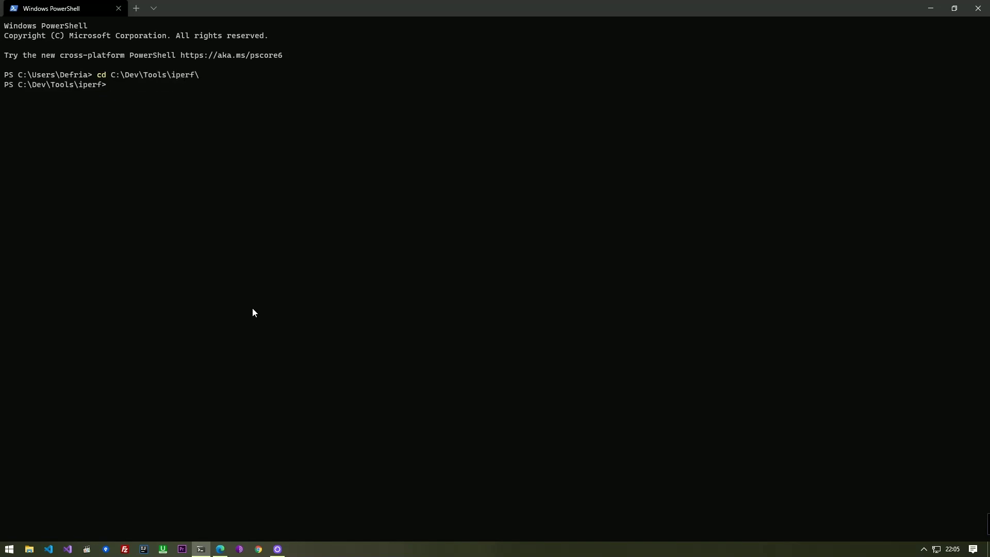
# Step: Run .\speedtest.ps1 against 192.168.0.109 and select its 940 Mbits/sec summary lines
pyautogui.write('.\\s')
pyautogui.press('Tab')
pyautogui.press('Return')
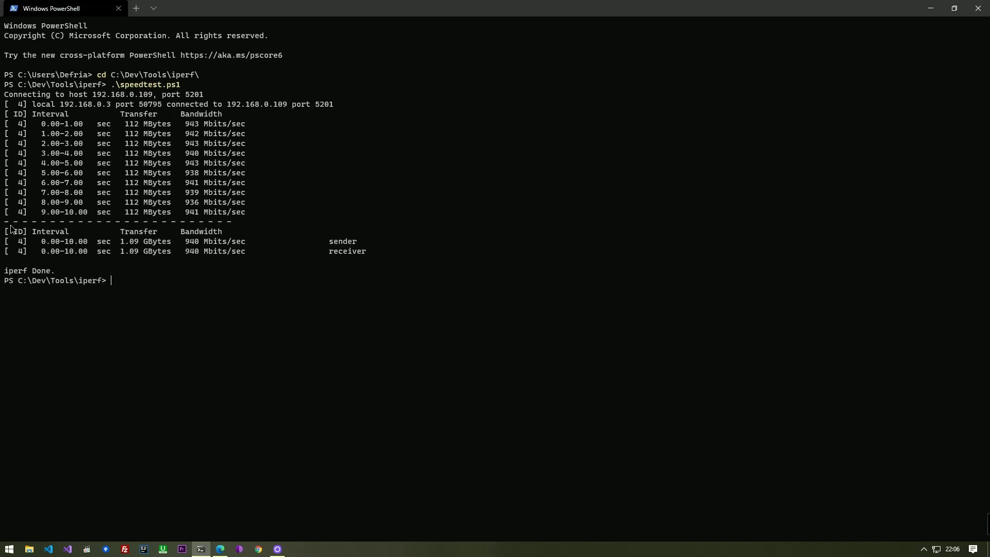
pyautogui.moveTo(10, 225); pyautogui.dragTo(380, 253)
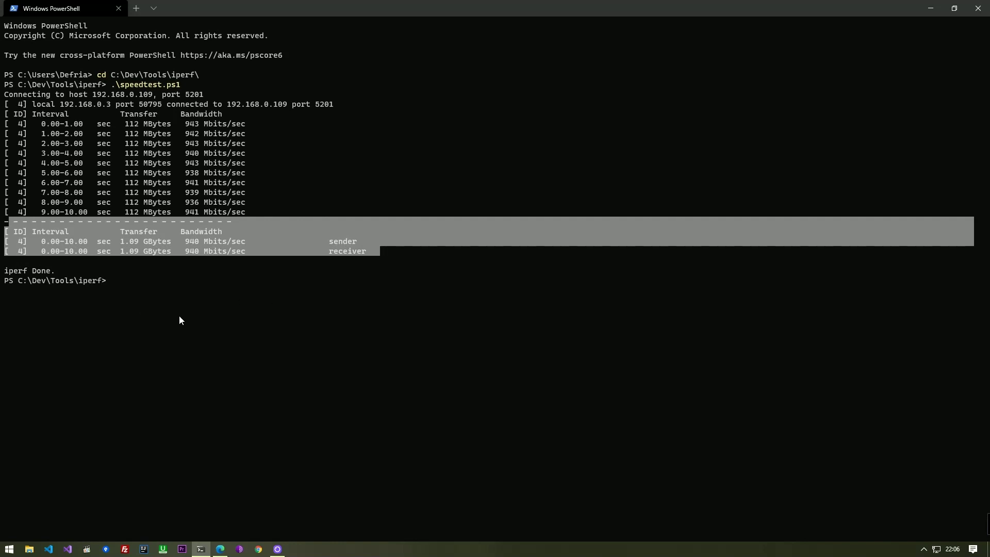
pyautogui.hotkey('ctrl', 'c')
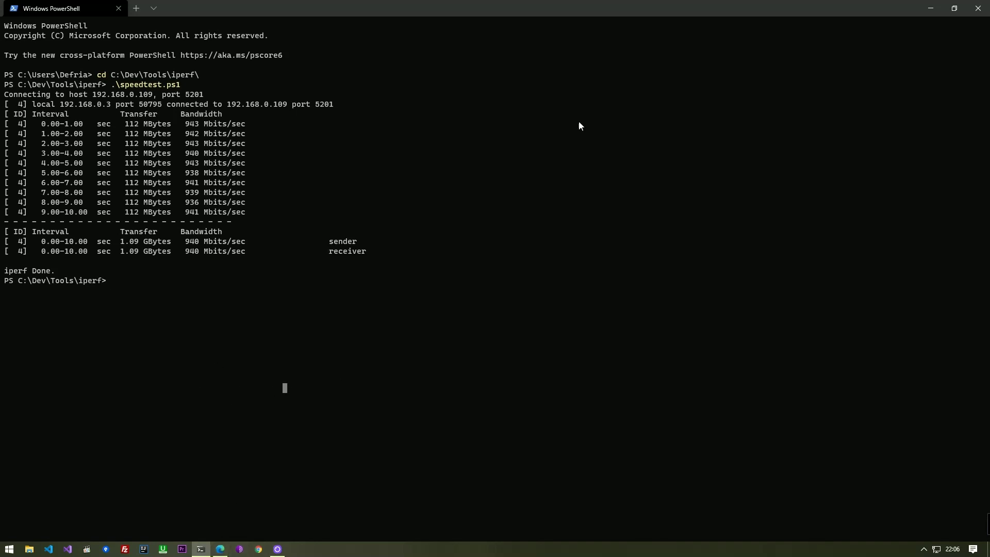
# Step: Launch UniFi Network on the phone and browse the wireless, then all 13, clients
pyautogui.click(931, 9)
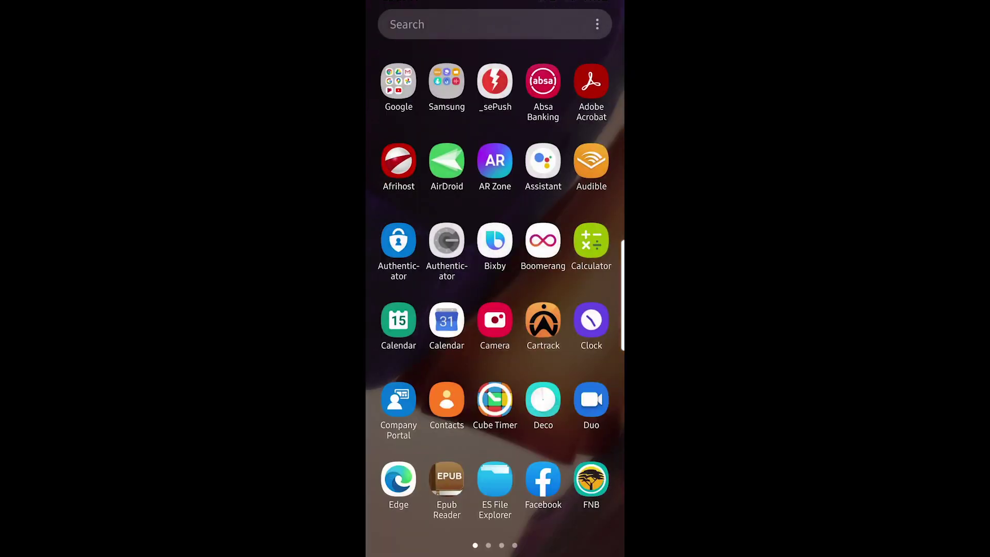
pyautogui.click(408, 24)
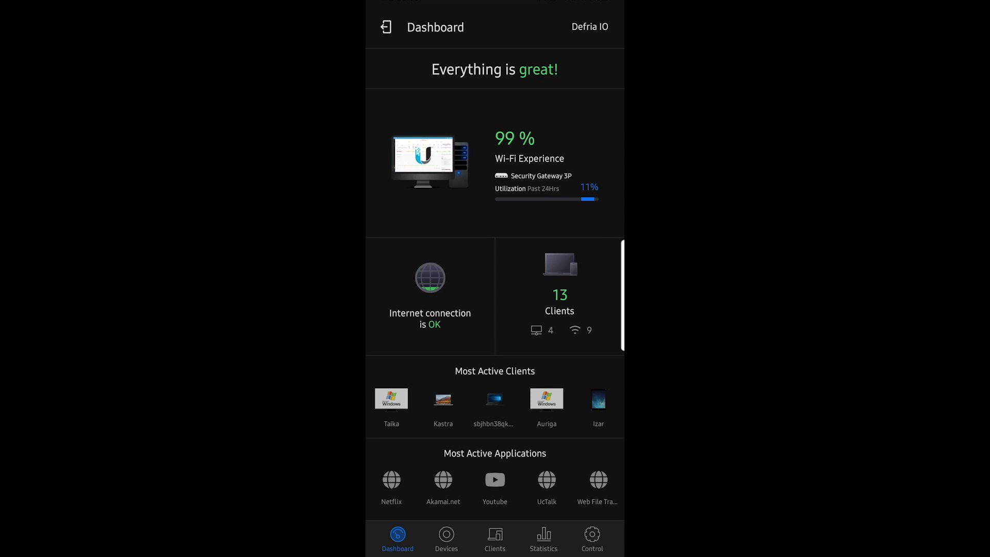
pyautogui.click(580, 330)
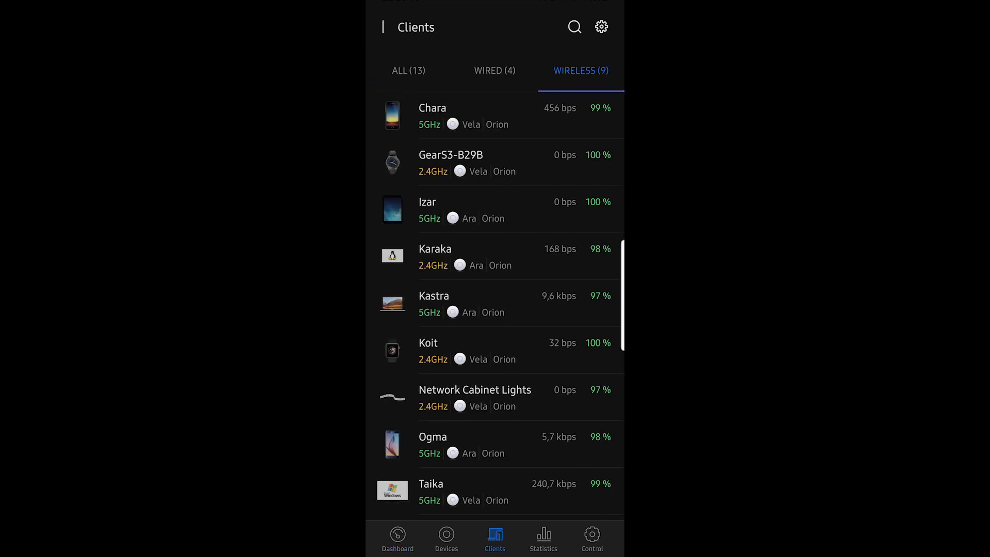
pyautogui.click(408, 71)
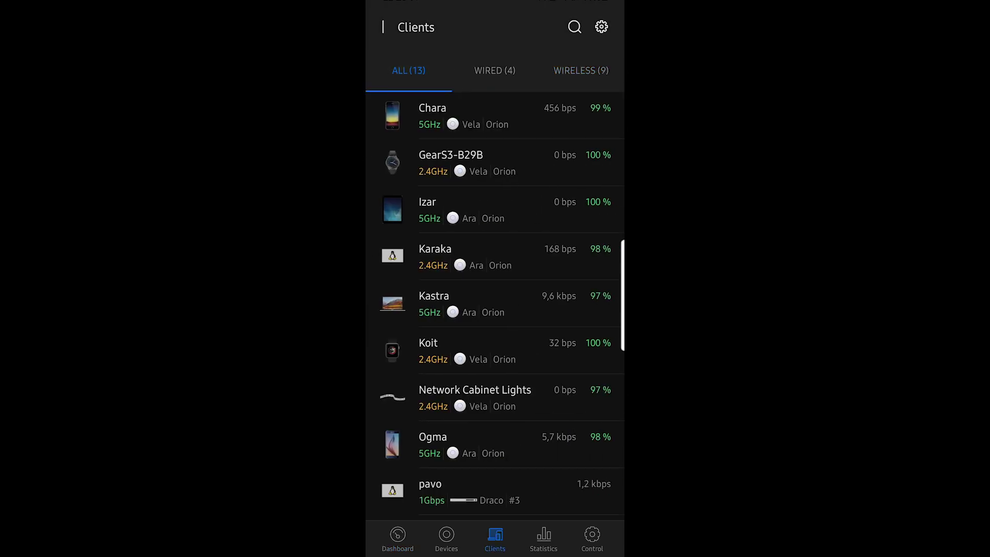
pyautogui.scroll(-3, 495, 304)
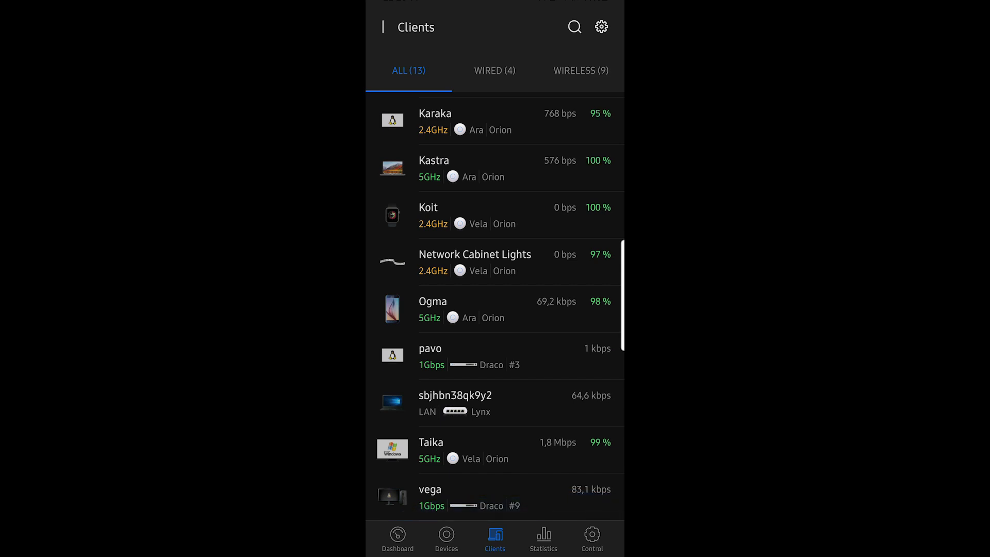
# Step: Review the network statistics overview and its traffic breakdown by category
pyautogui.click(543, 539)
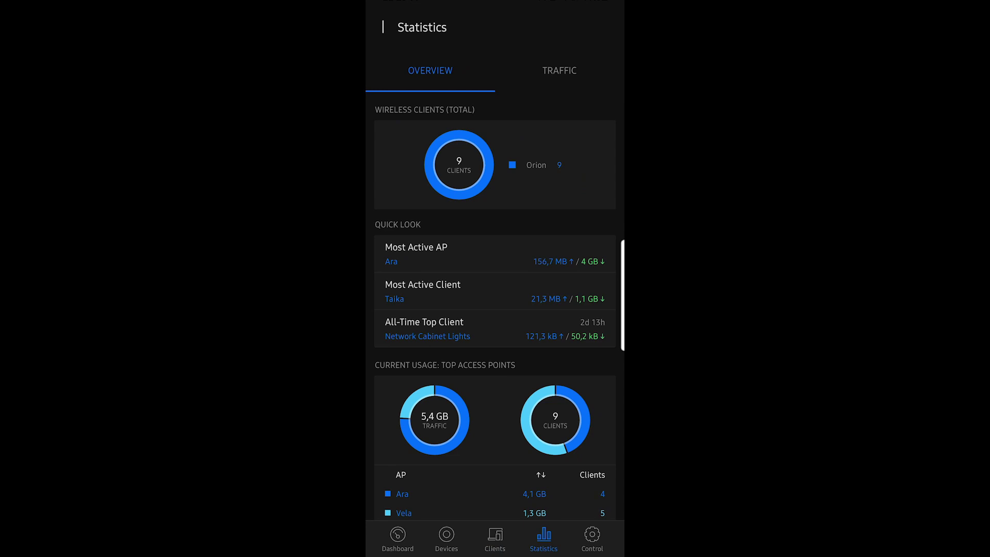
pyautogui.scroll(-1, 495, 304)
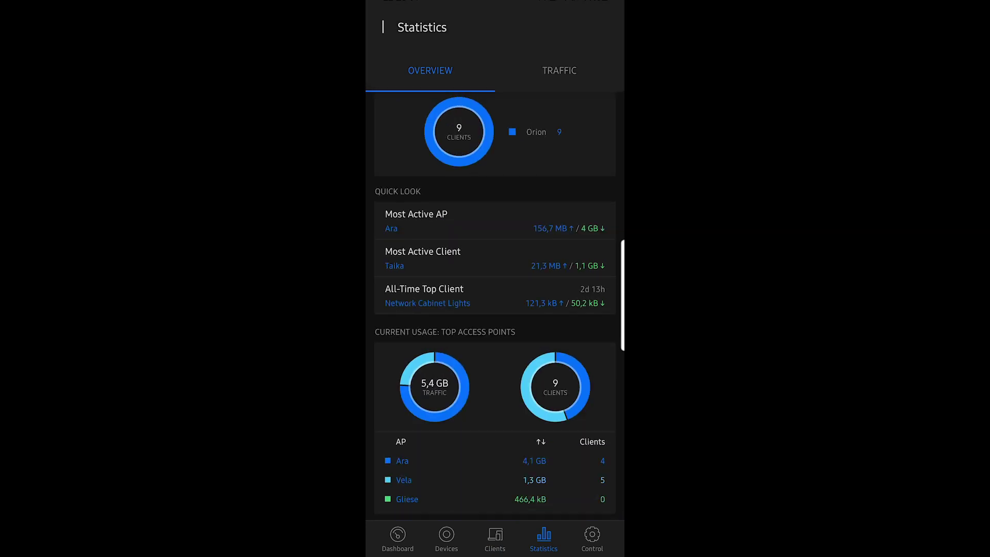
pyautogui.scroll(1, 495, 304)
pyautogui.click(559, 70)
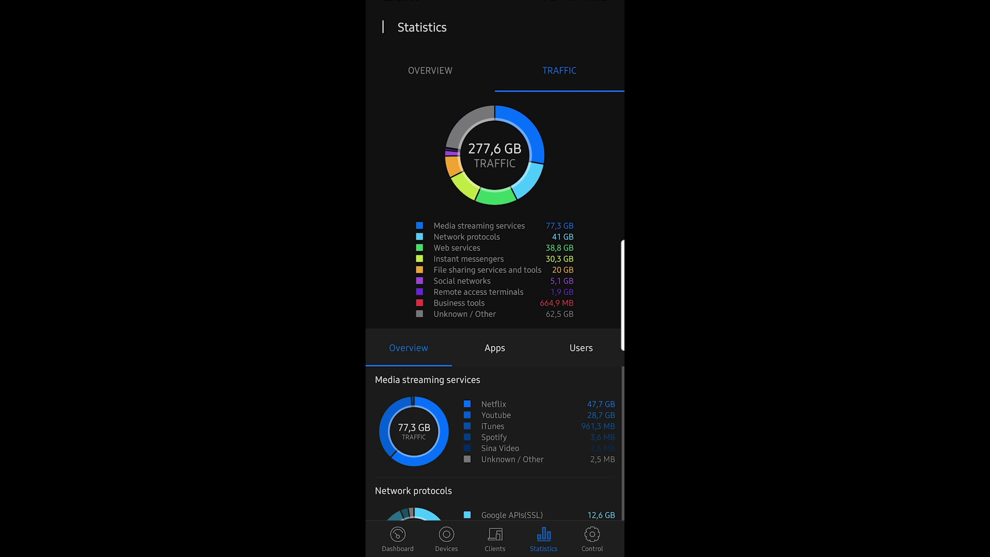
pyautogui.scroll(-5, 495, 304)
pyautogui.scroll(5, 495, 304)
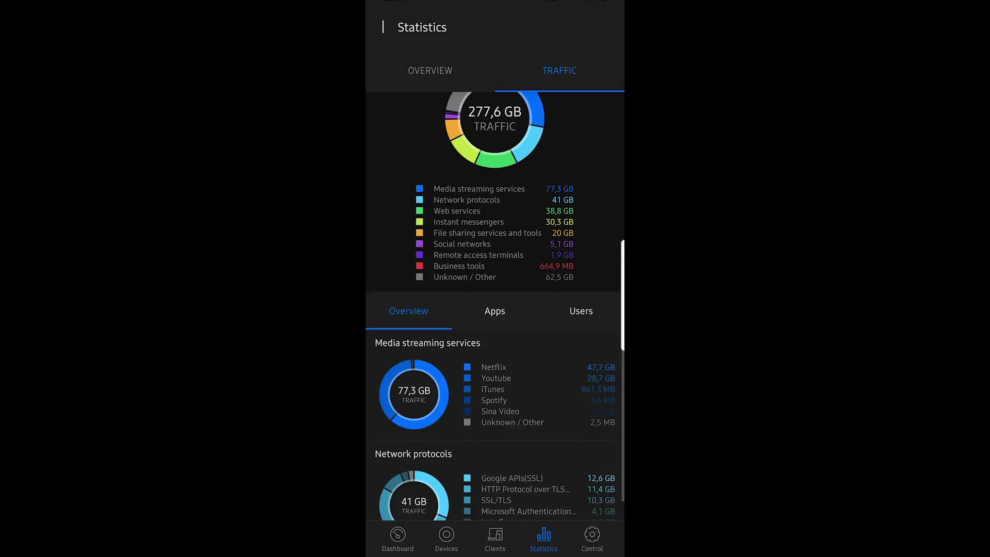
pyautogui.scroll(-6, 495, 304)
pyautogui.scroll(2, 495, 304)
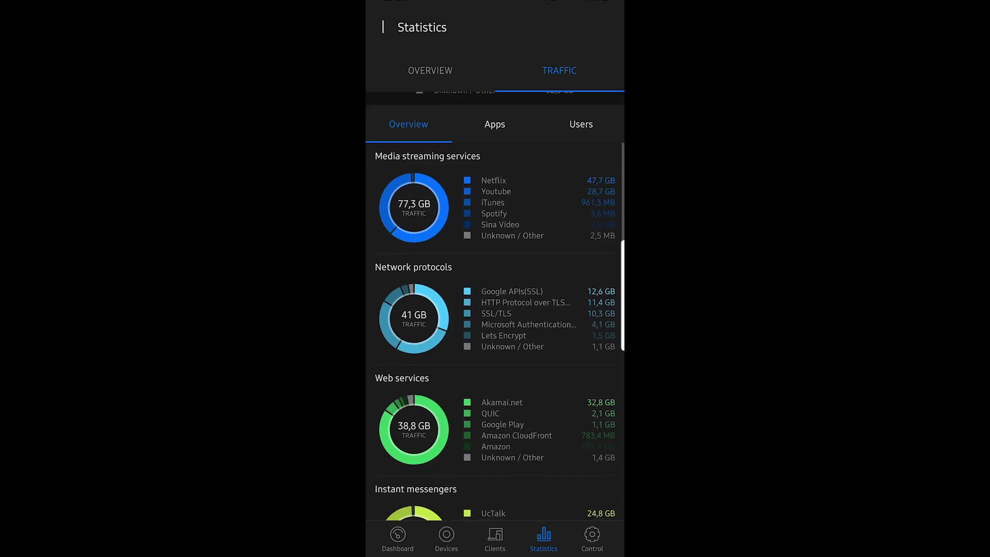
pyautogui.scroll(4, 495, 304)
# Step: Return to the Dashboard and look at Kastra's client details
pyautogui.click(397, 538)
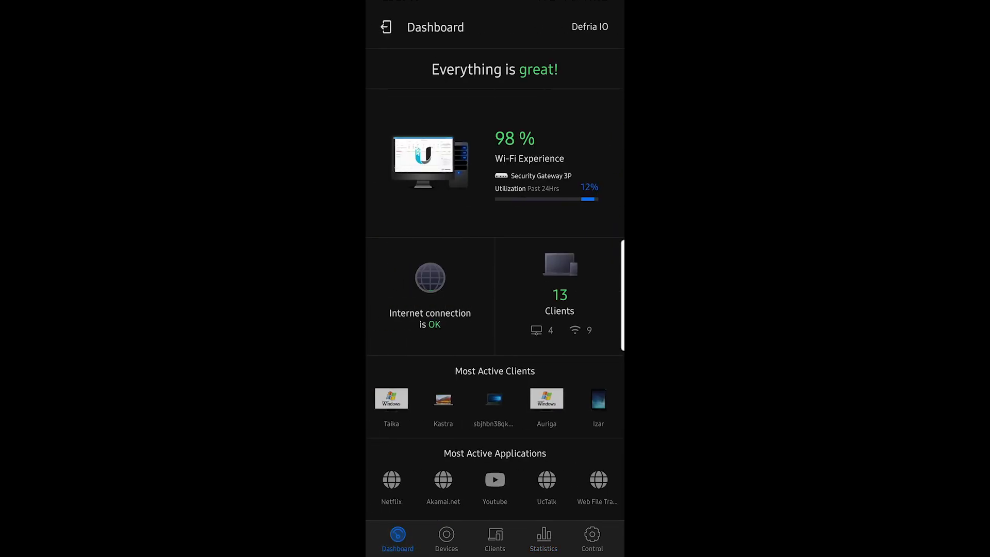
pyautogui.click(443, 408)
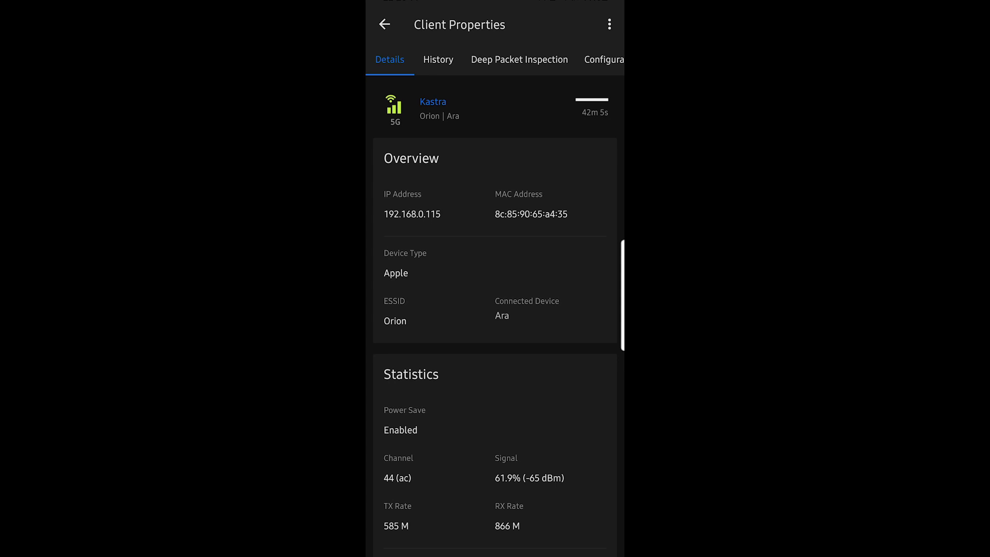
pyautogui.click(384, 24)
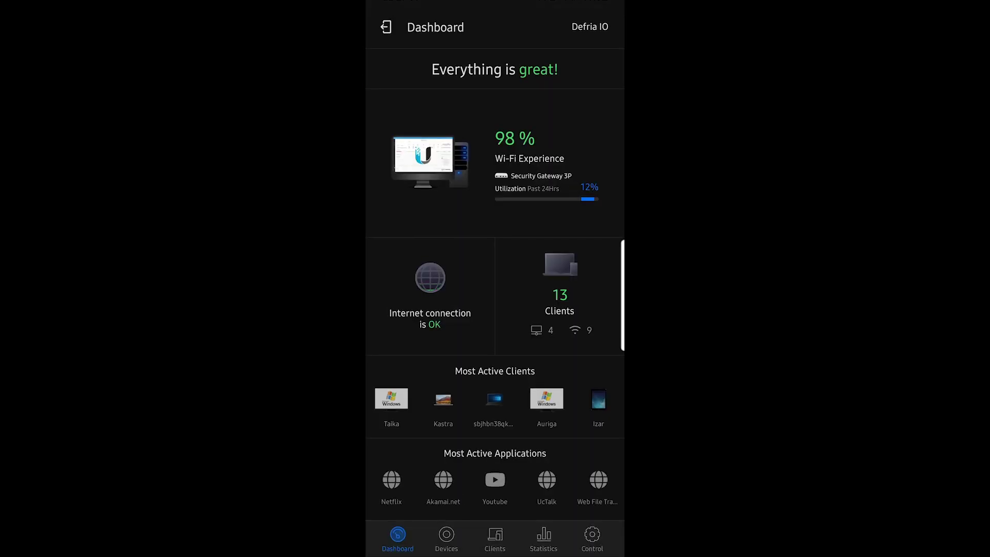
pyautogui.click(446, 538)
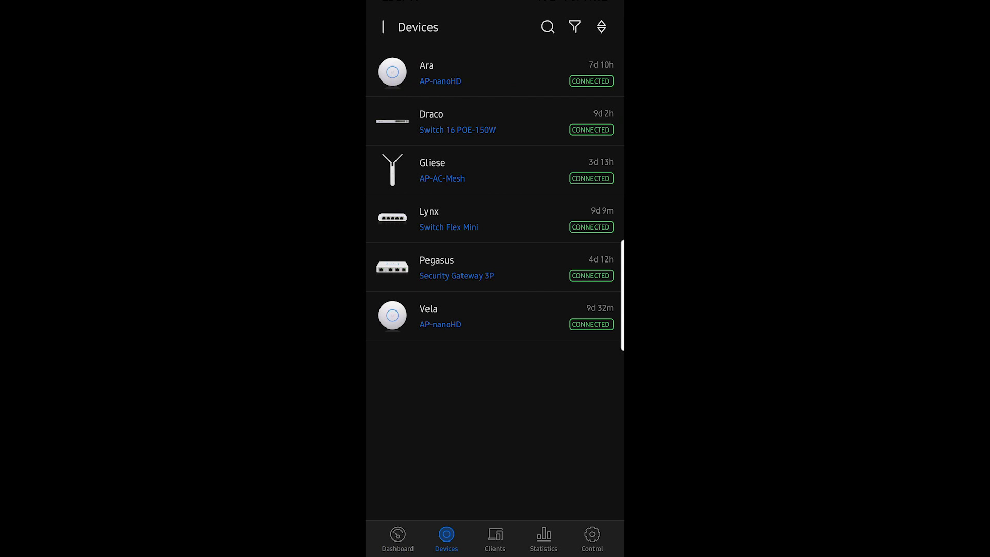
pyautogui.click(591, 539)
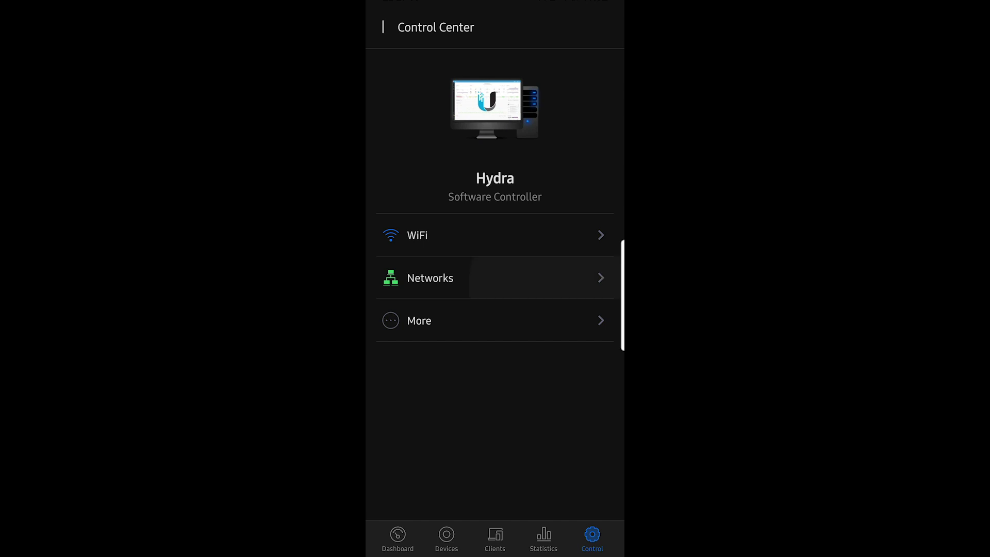
pyautogui.click(430, 278)
pyautogui.click(385, 24)
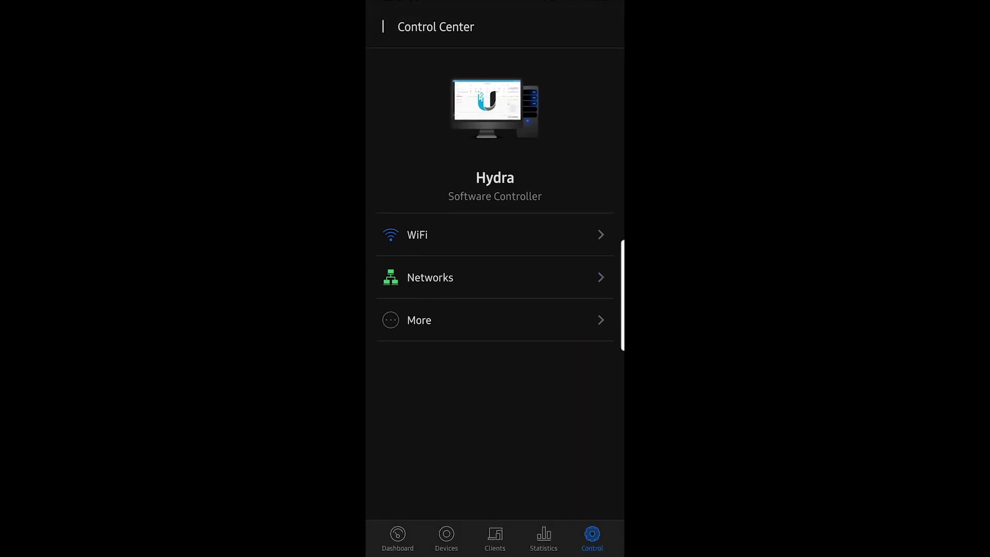
pyautogui.click(516, 233)
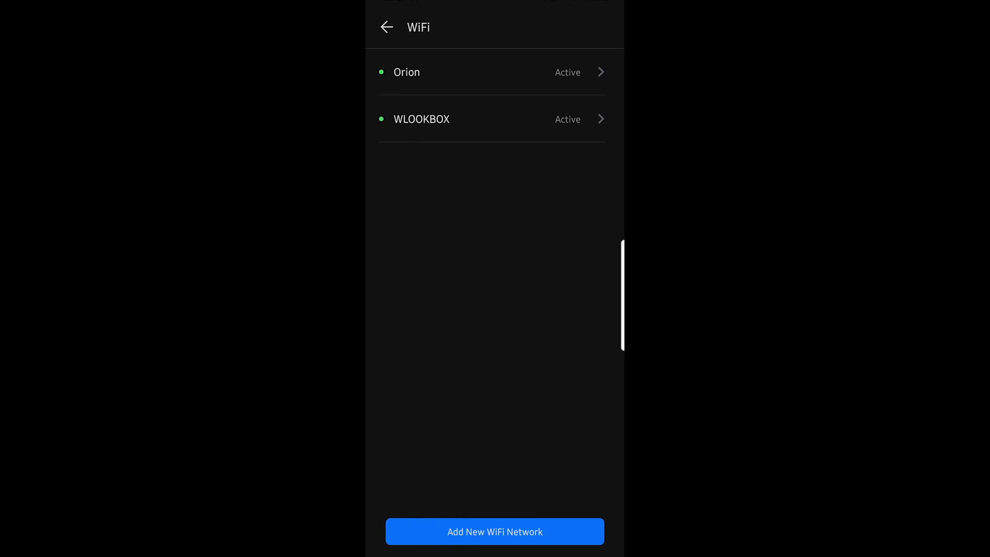
pyautogui.click(387, 26)
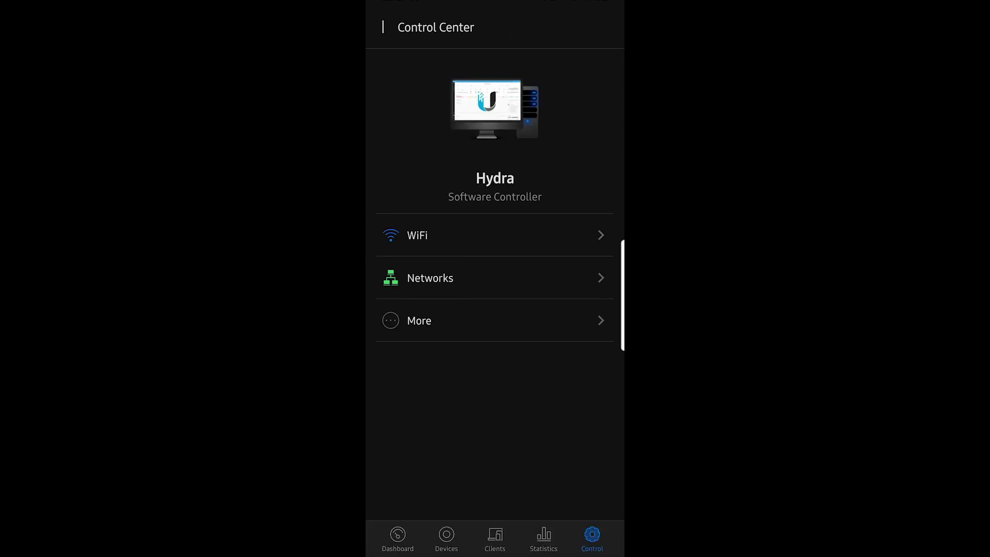
pyautogui.click(398, 539)
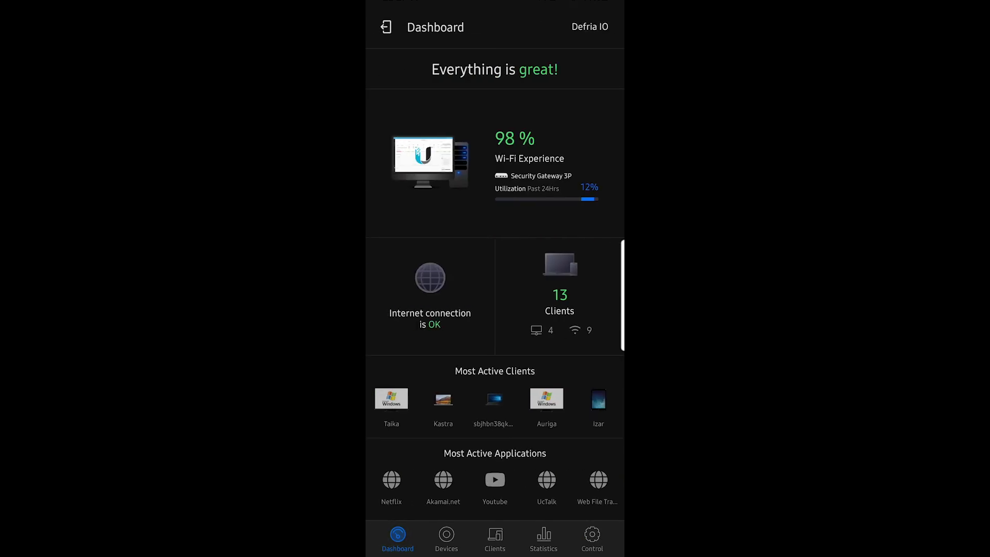
# Step: Close UniFi Network and start a Magic iPerf iperf3 test to network.defria.com port 5201
pyautogui.moveTo(495, 554); pyautogui.dragTo(495, 360)
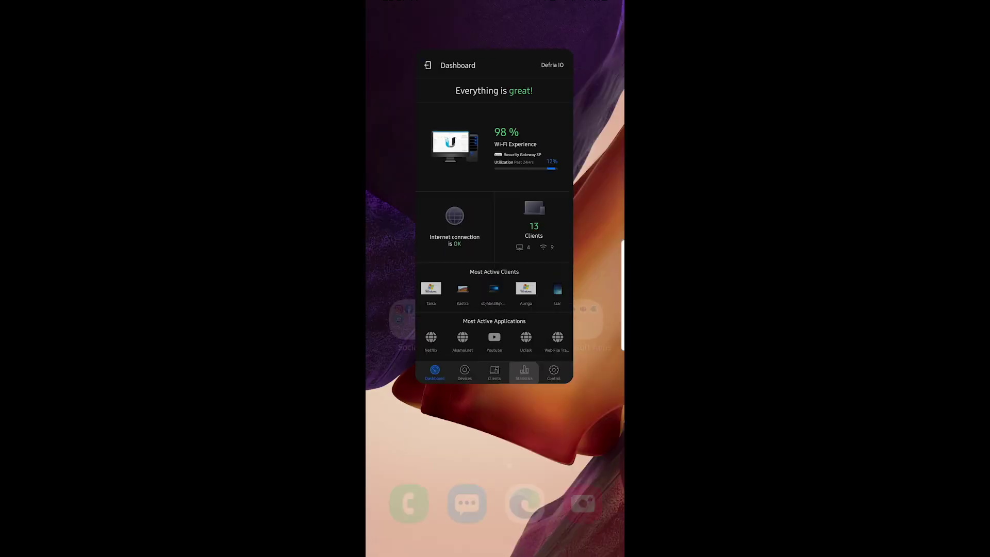
pyautogui.moveTo(494, 412); pyautogui.dragTo(495, 206)
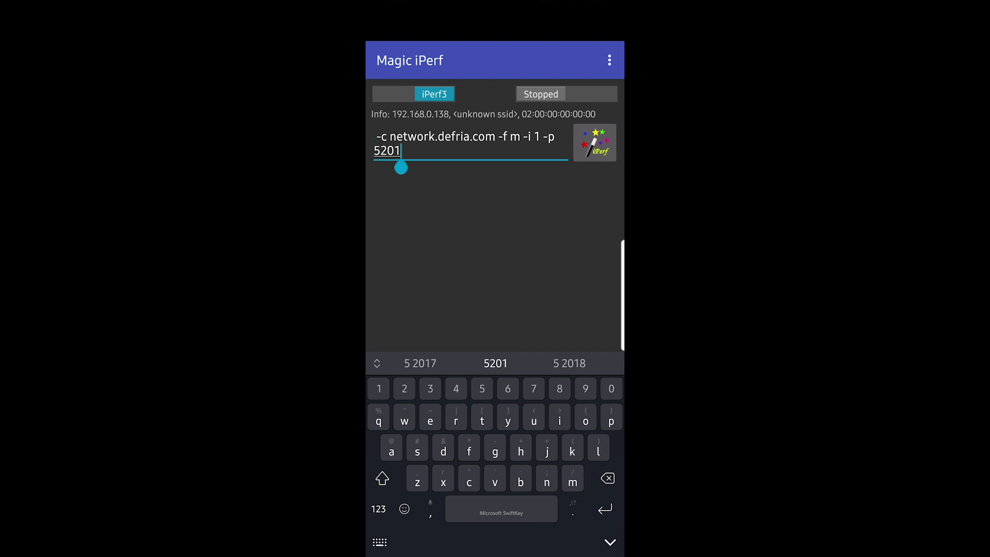
pyautogui.click(541, 94)
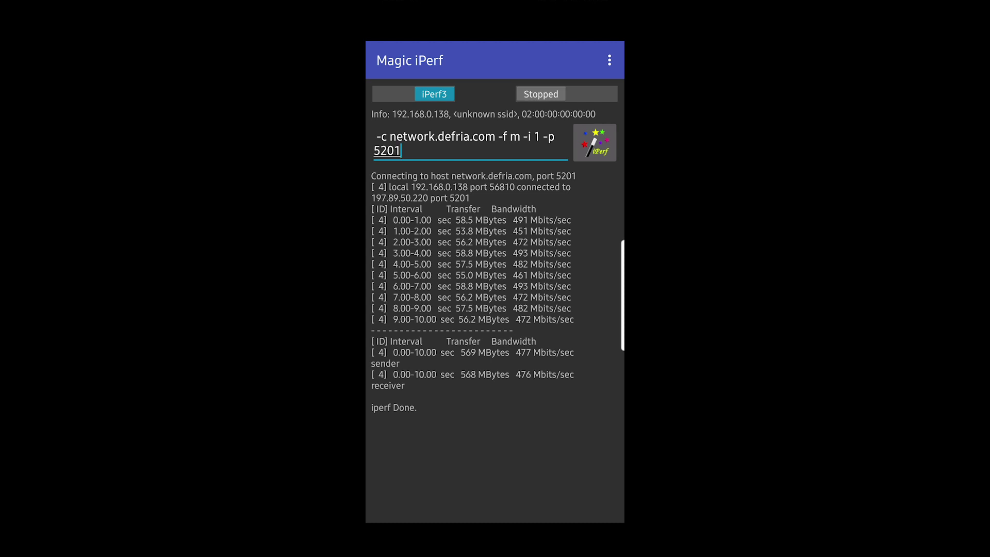
# Step: Run a Speedtest by Ookla test (93.2 Mbps down, 19.3 up), then close it to home
pyautogui.moveTo(495, 552); pyautogui.dragTo(495, 361)
pyautogui.moveTo(495, 464); pyautogui.dragTo(495, 207)
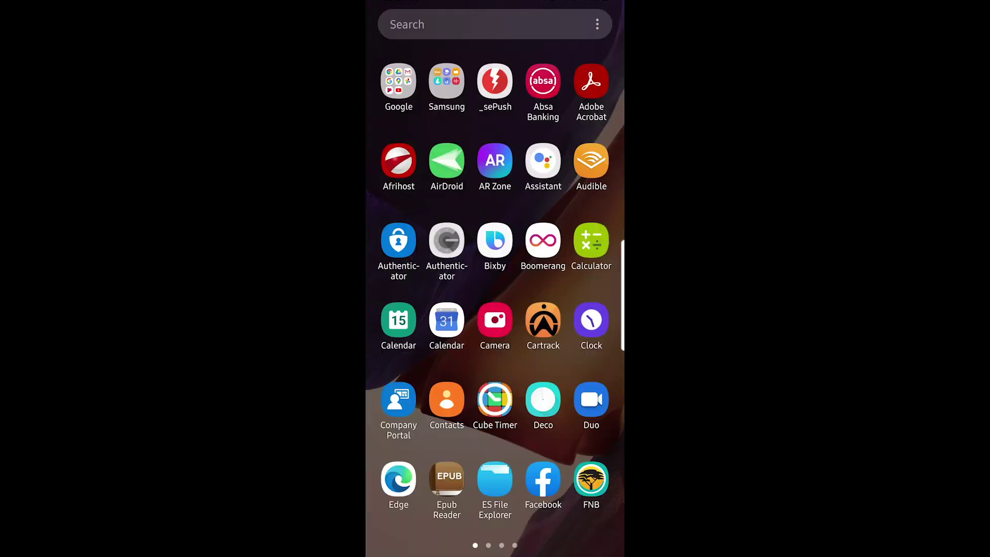
pyautogui.click(438, 25)
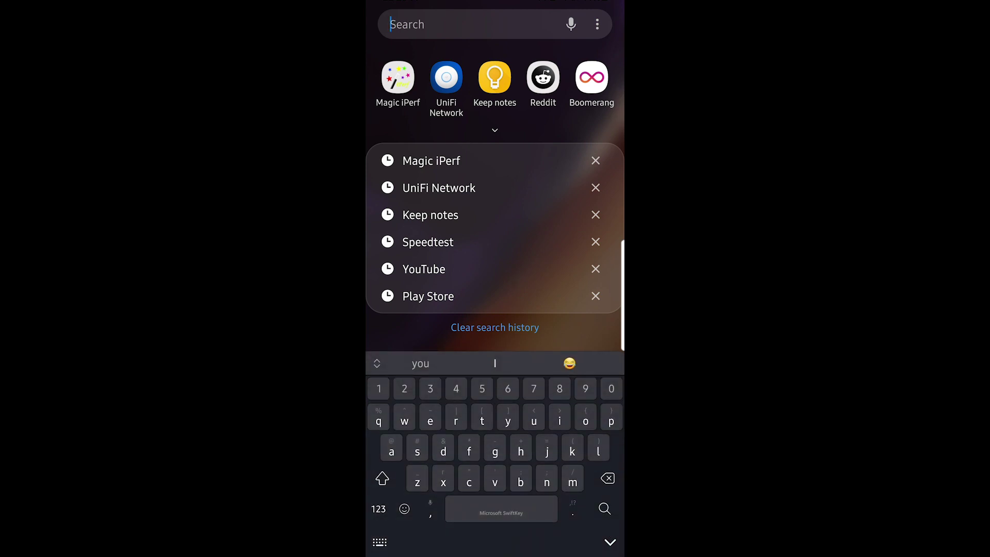
pyautogui.write('sp')
pyautogui.click(397, 77)
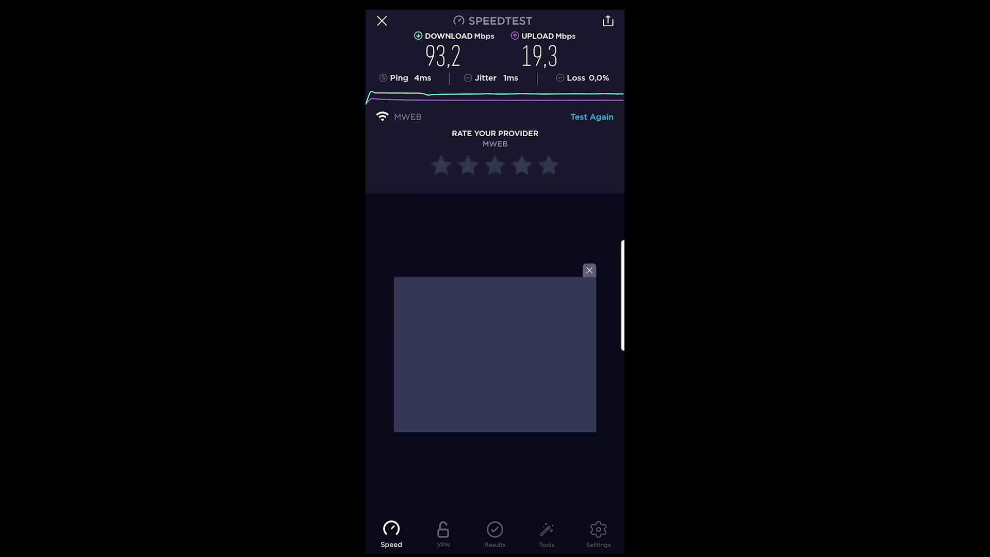
pyautogui.click(381, 21)
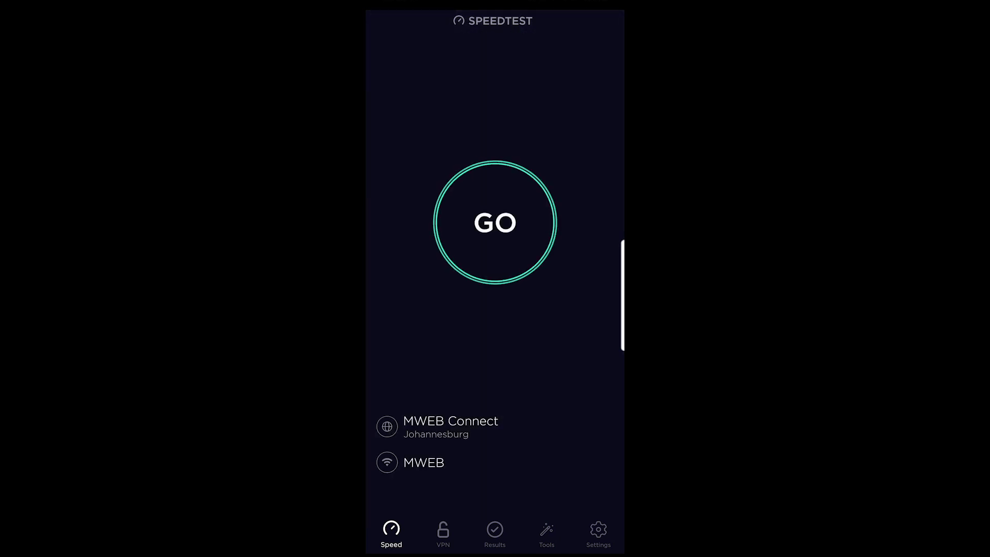
pyautogui.moveTo(495, 552); pyautogui.dragTo(495, 351)
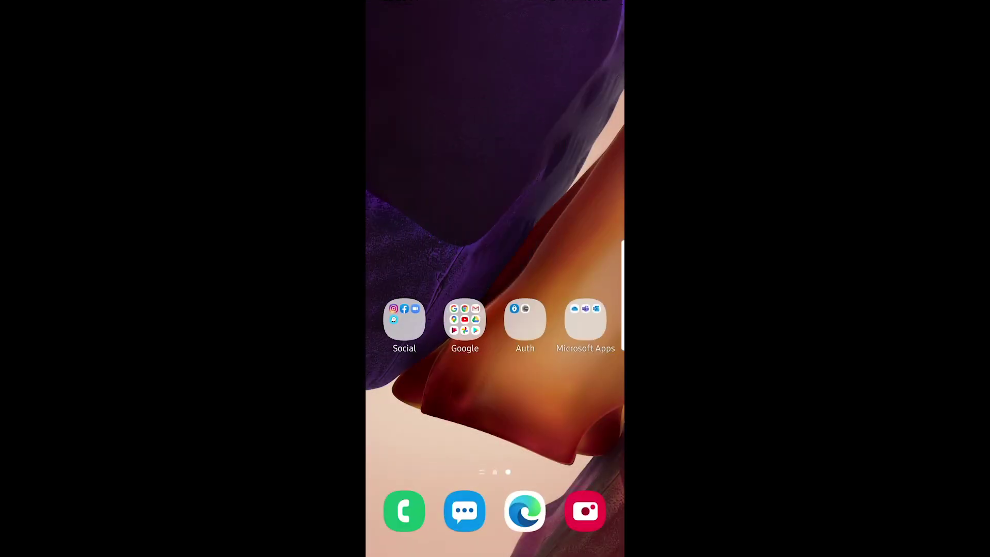